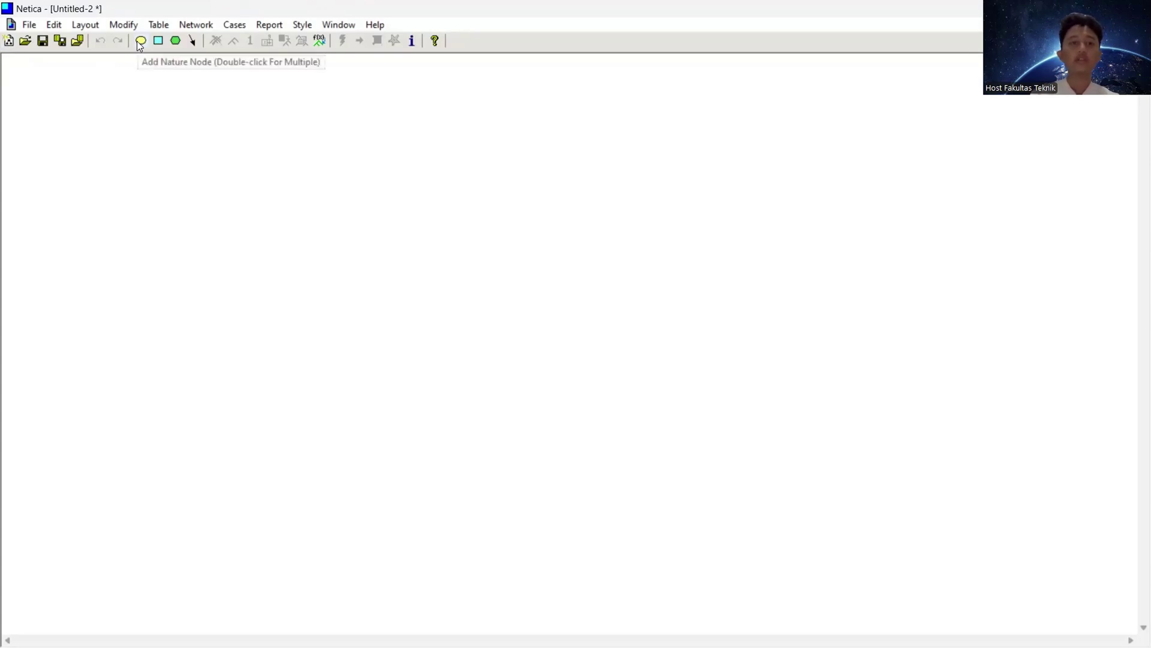
Add a nature node in the upper part of the empty network and name it cuaca.
click(139, 42)
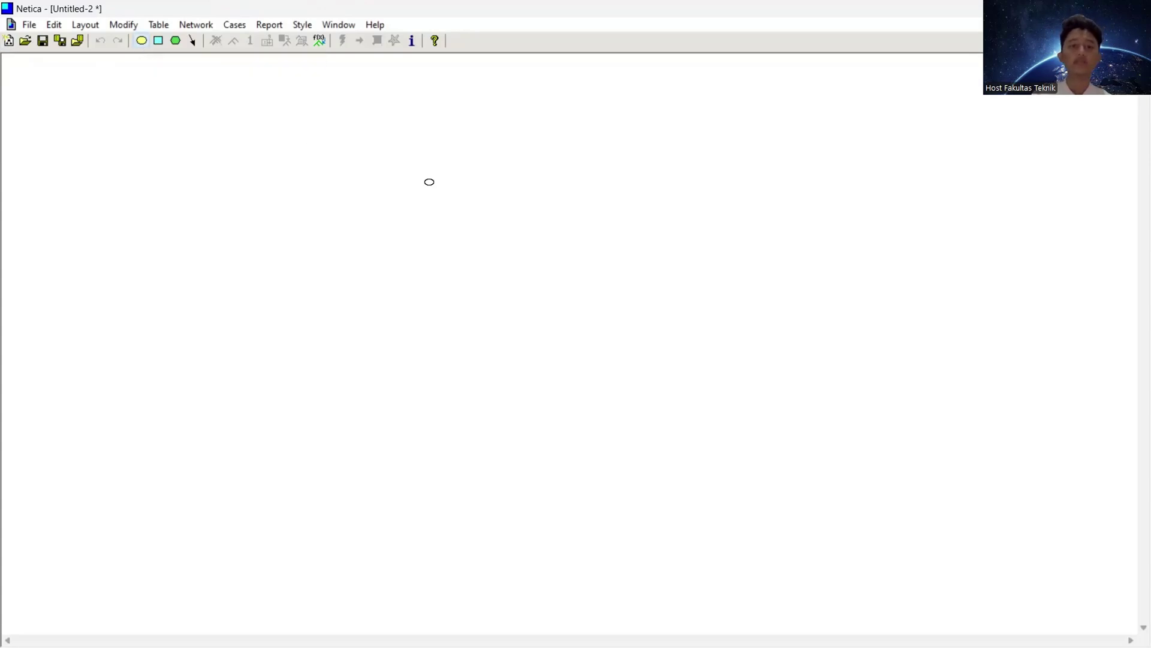
click(354, 180)
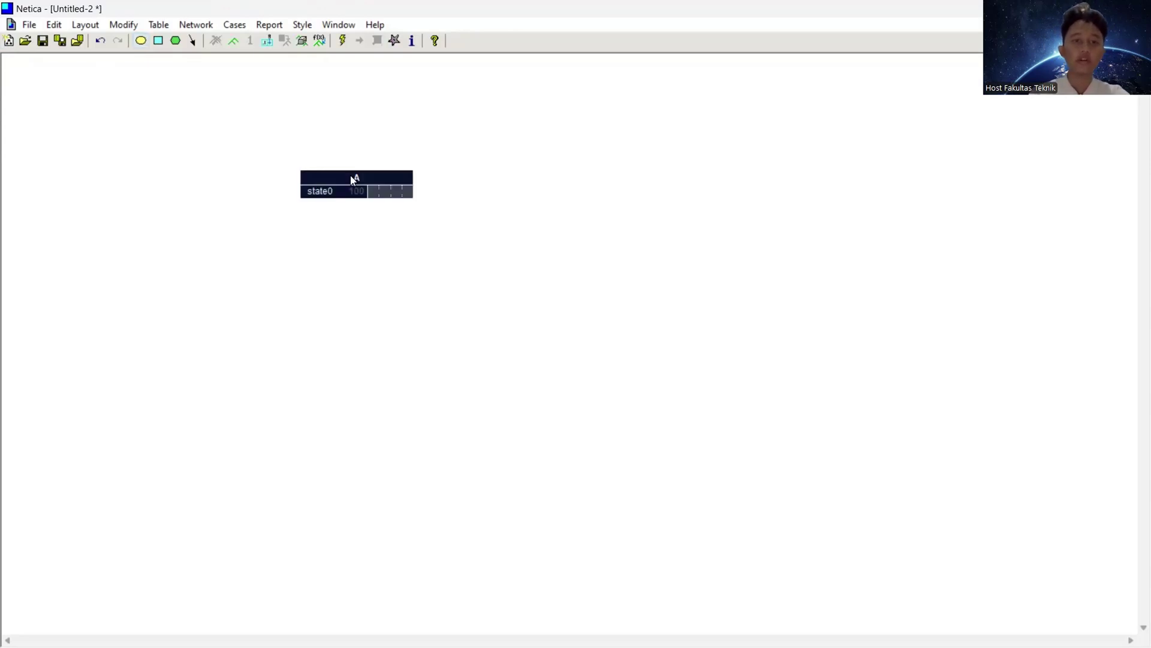
double_click(353, 180)
text(cuaca)
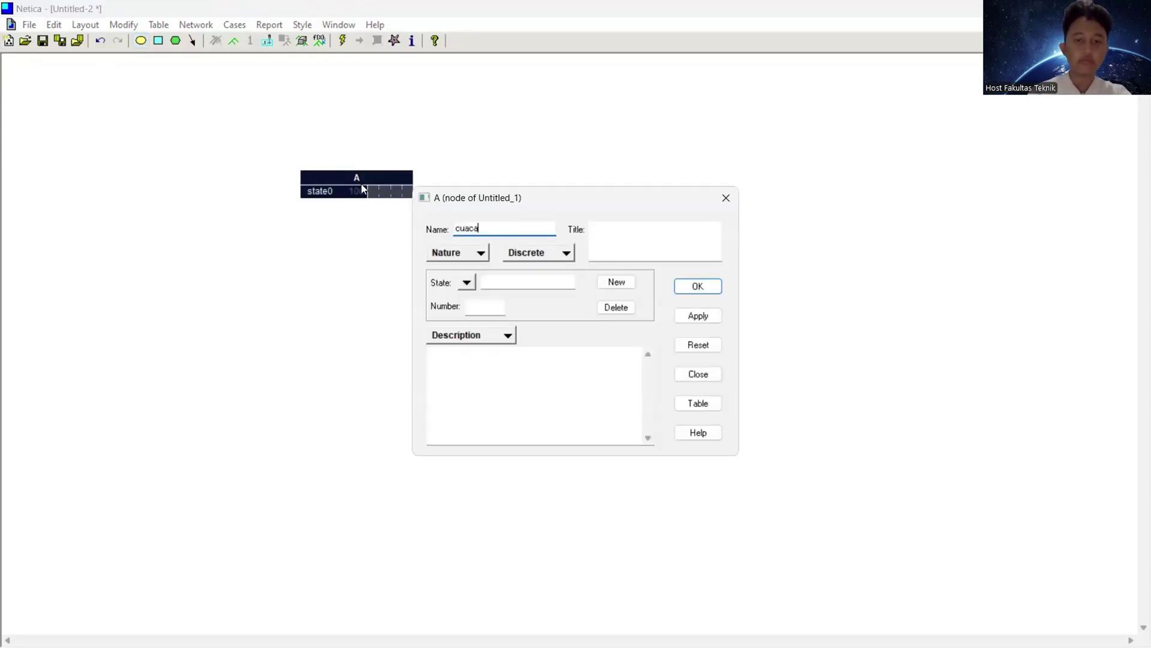
Give the cuaca node the states cerah, panas, berawan and hujan, and move it to the upper middle of the canvas.
click(512, 282)
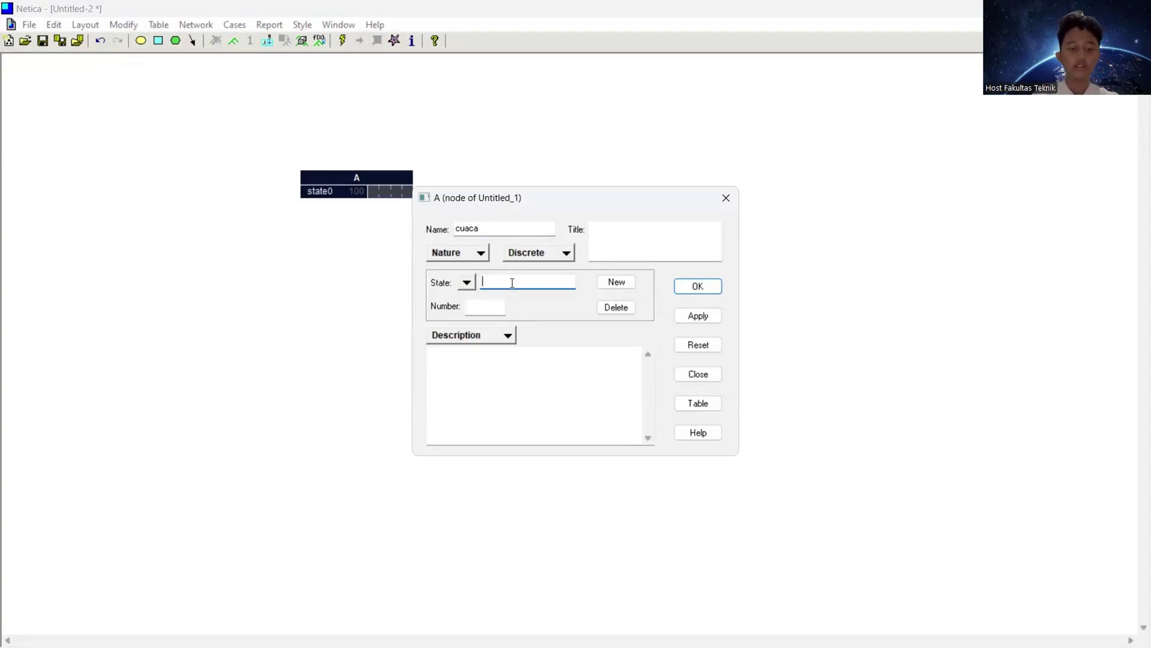
text(cerah)
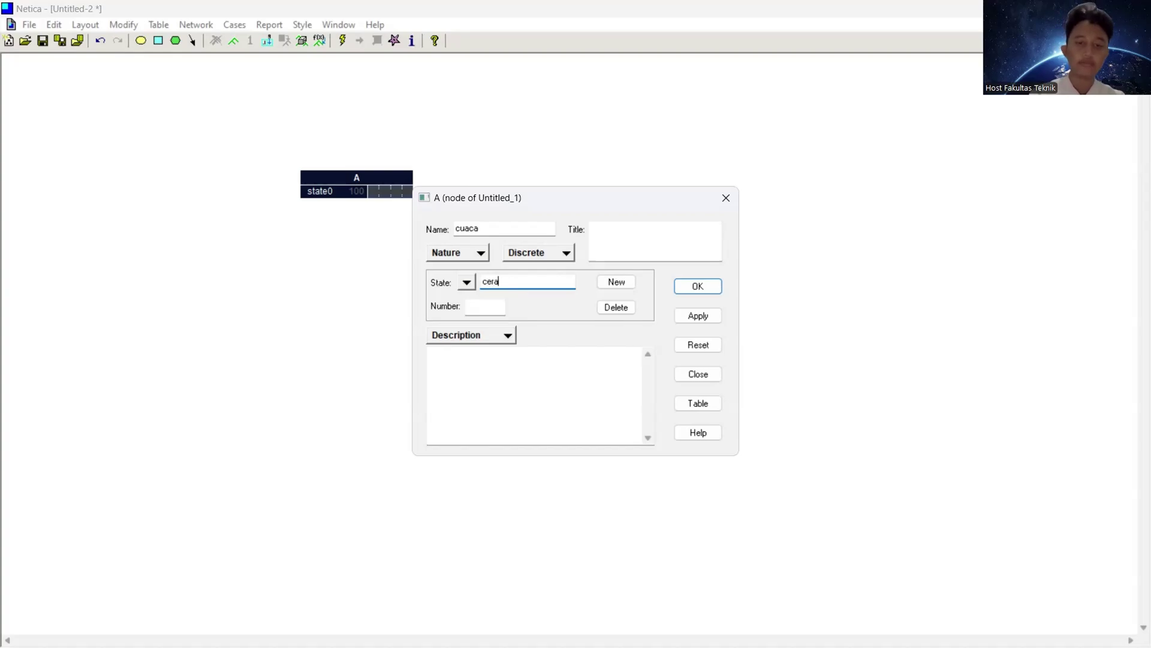
click(616, 282)
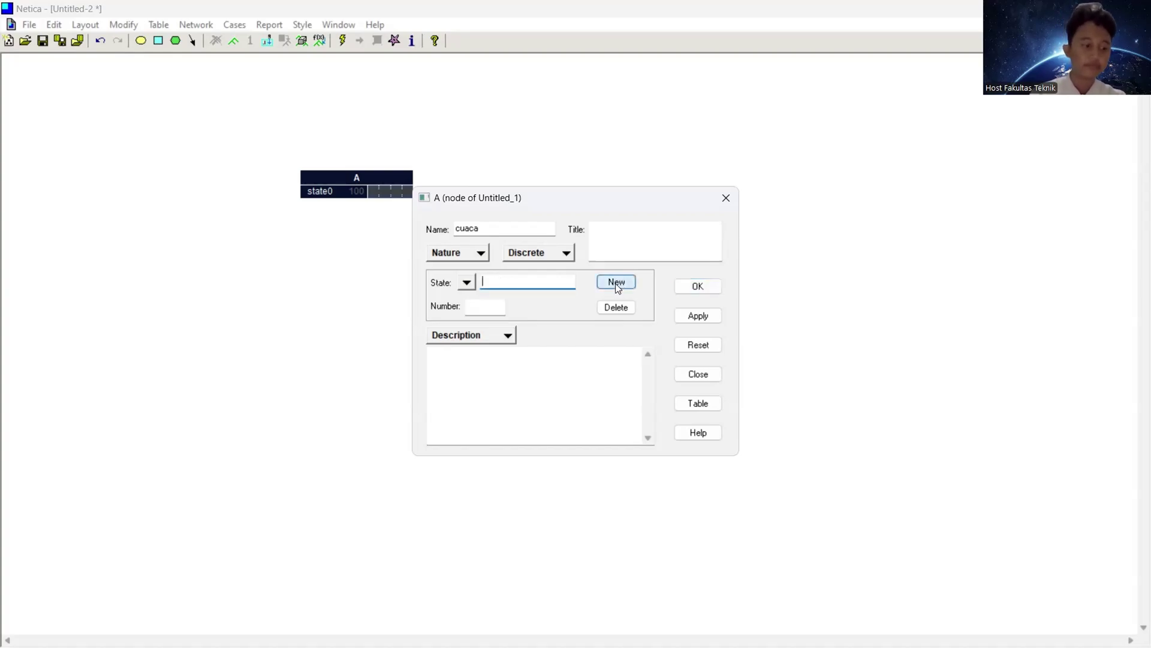
text(pana)
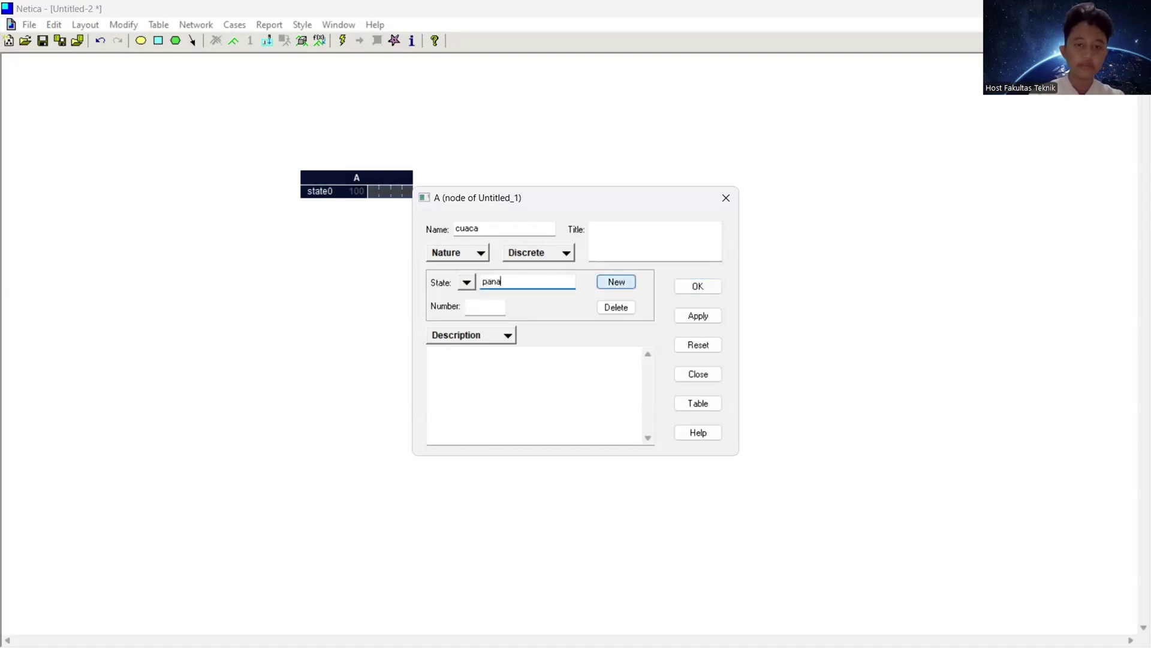
text(s)
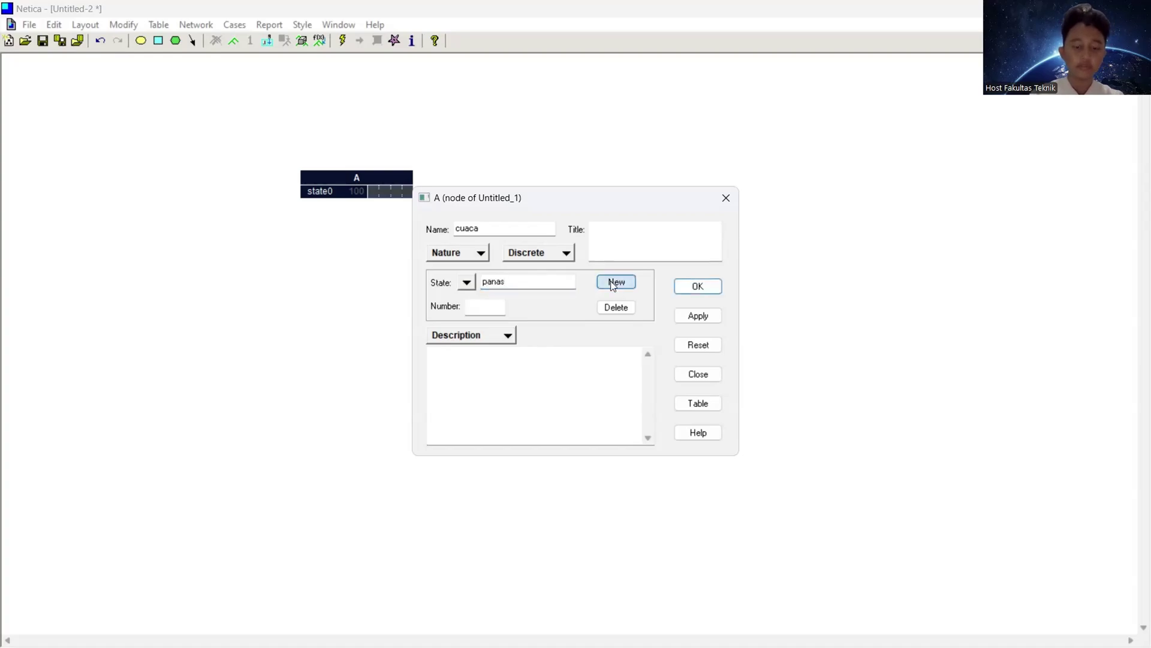
click(616, 282)
text(berawa)
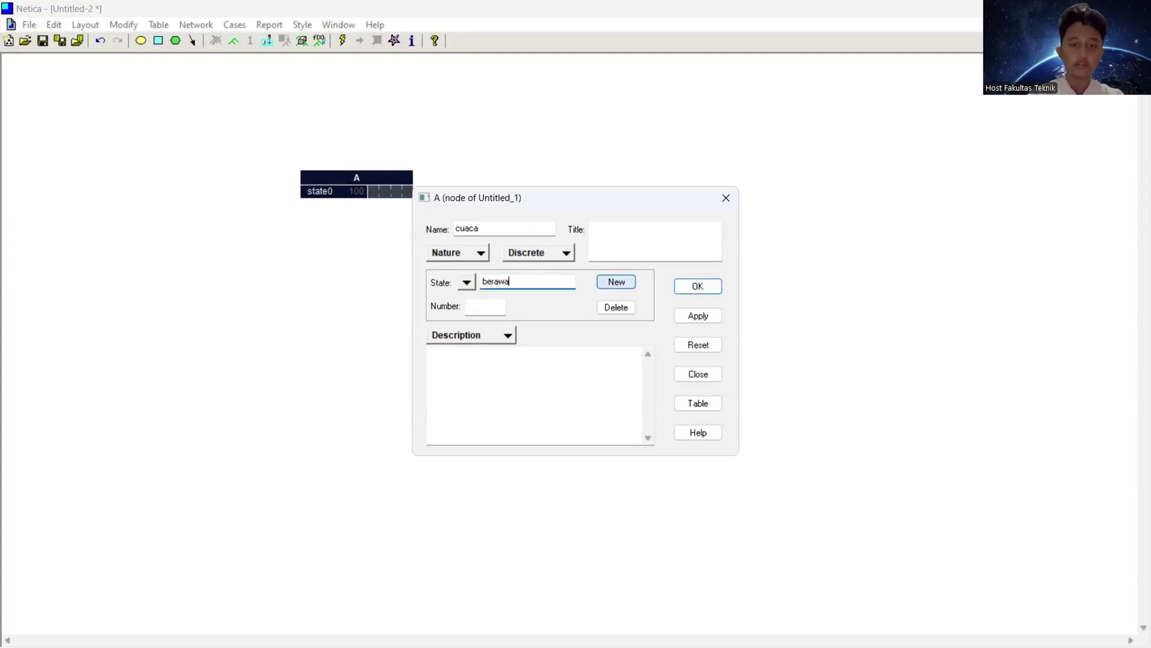
text(n)
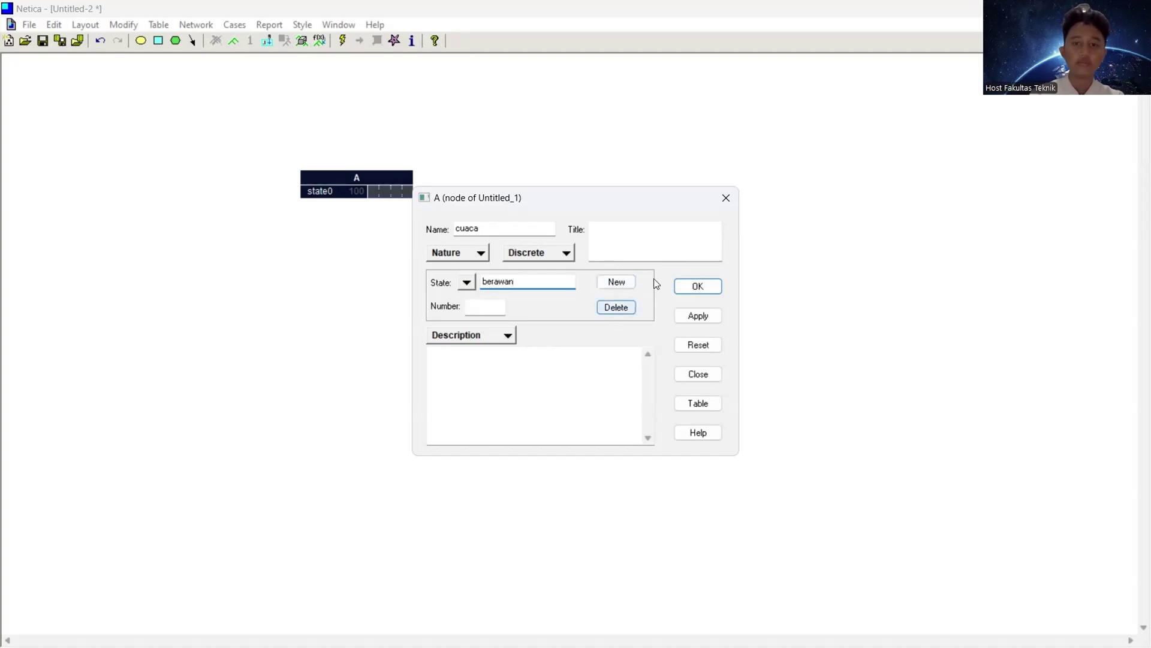
click(623, 283)
text(hu)
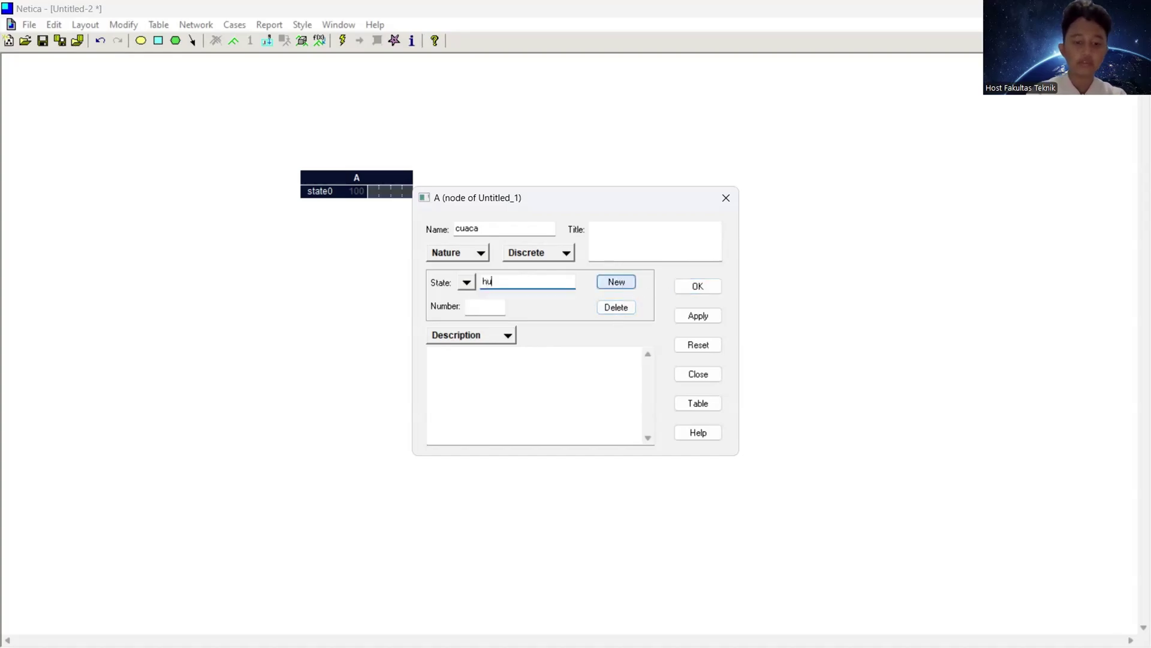
text(jan)
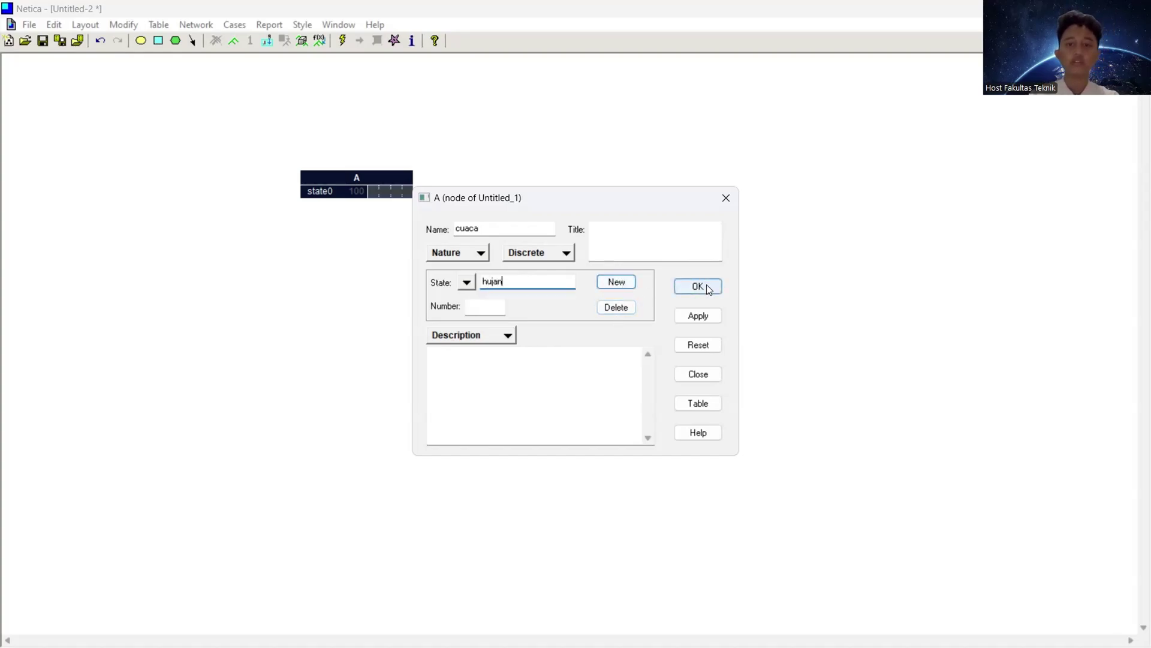
click(708, 287)
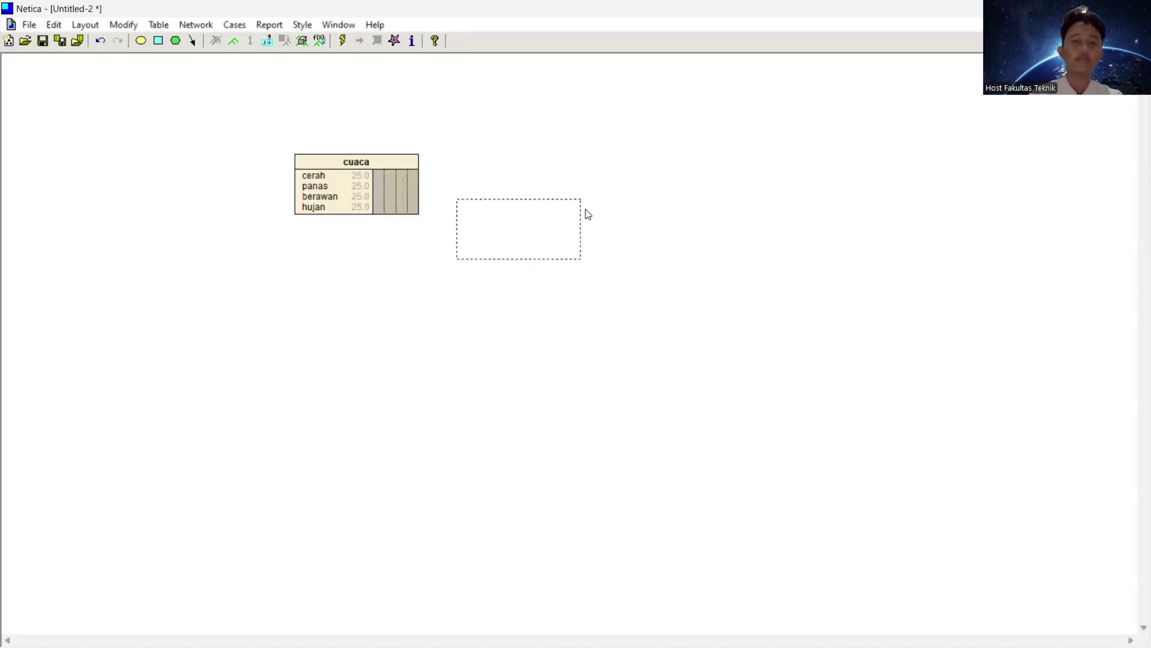
drag(611, 232, 611, 233)
Add a second nature node to the lower left of cuaca and name it hari.
click(141, 40)
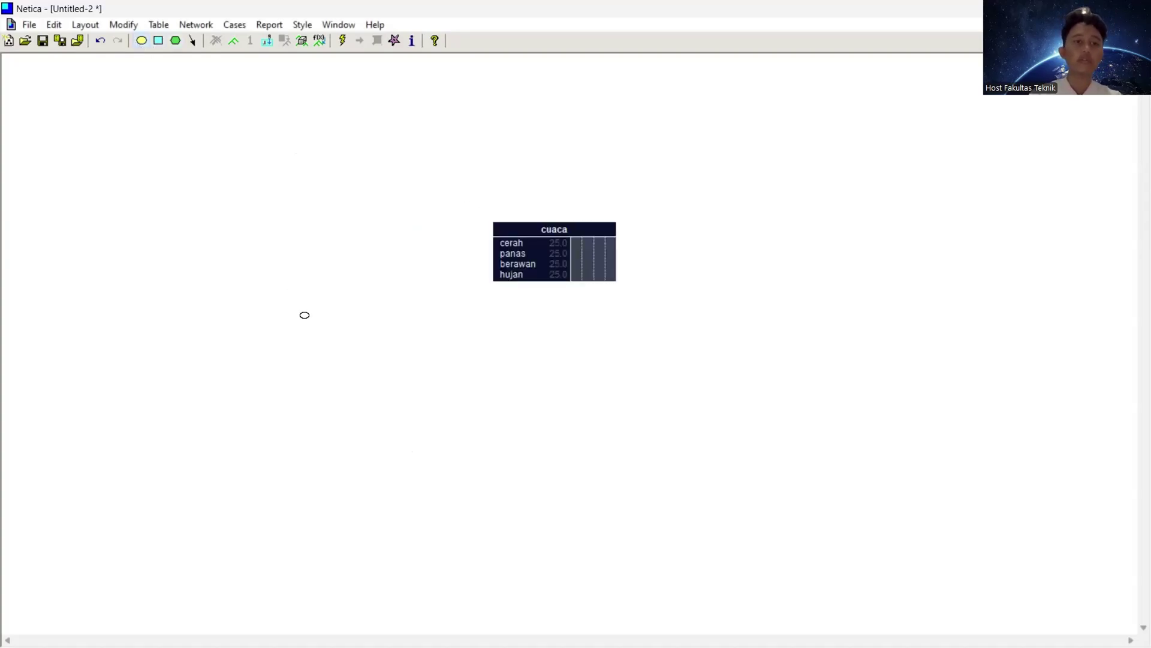
click(304, 318)
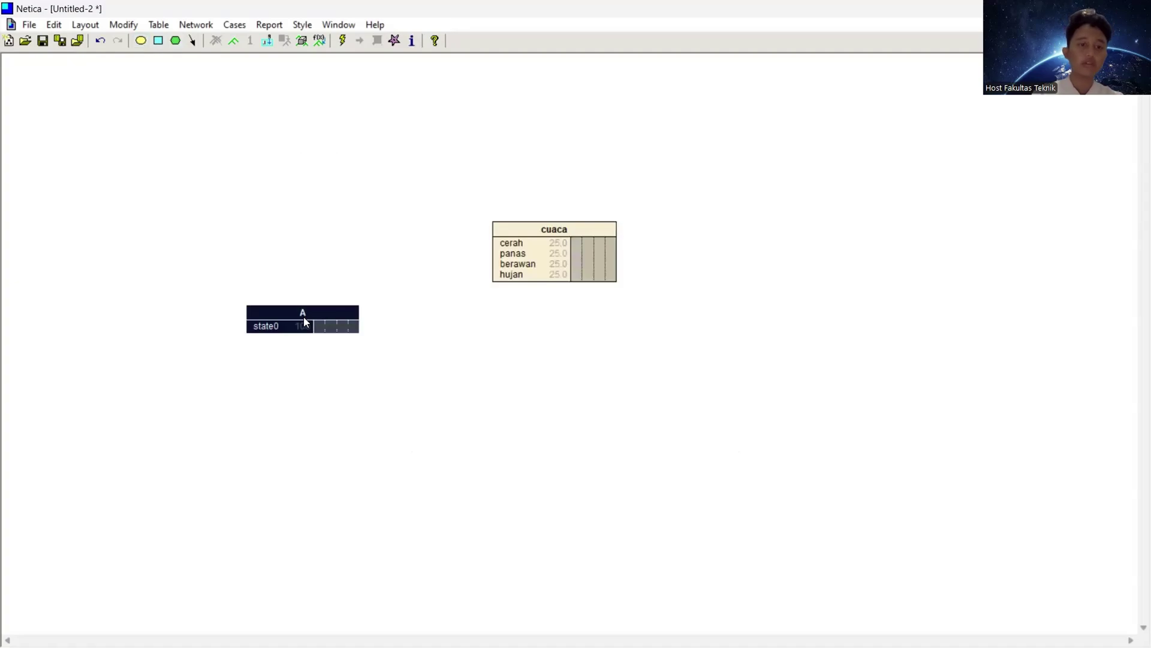
double_click(304, 315)
text(hai)
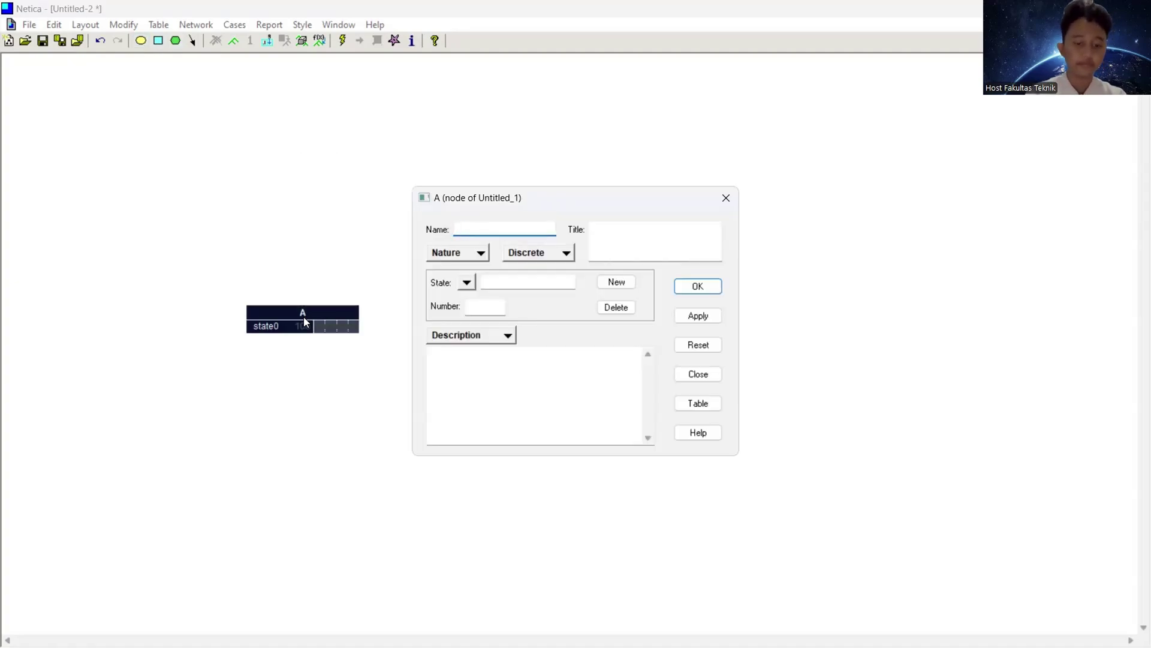
text(i)
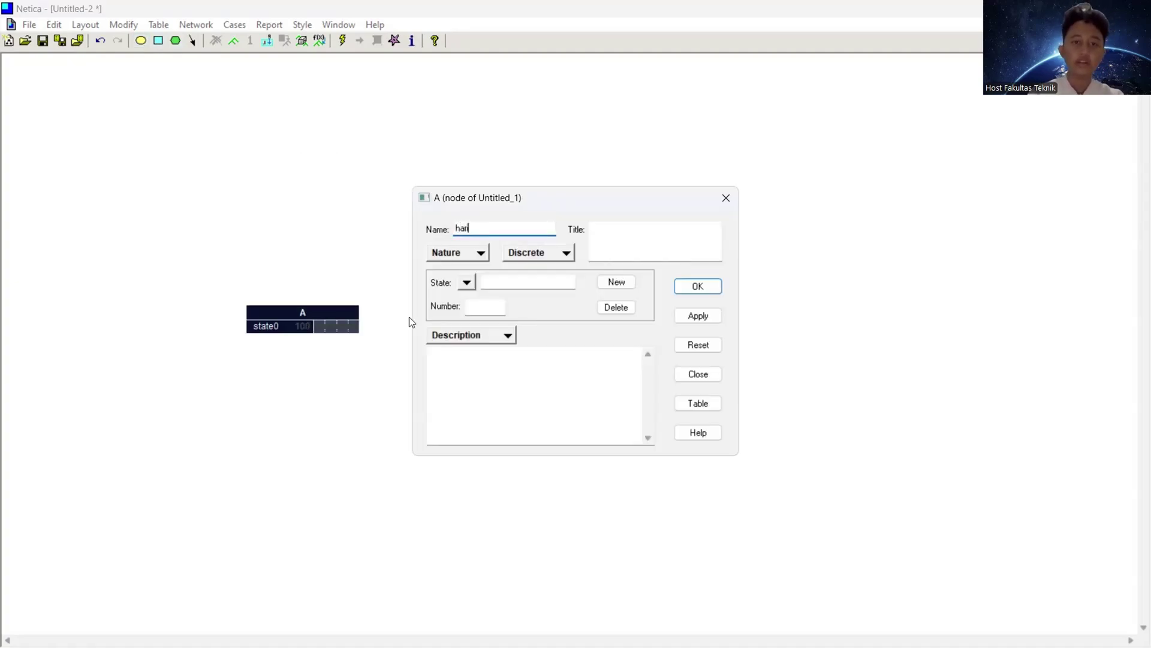
Define the states weekend and weekday for the hari node.
click(497, 285)
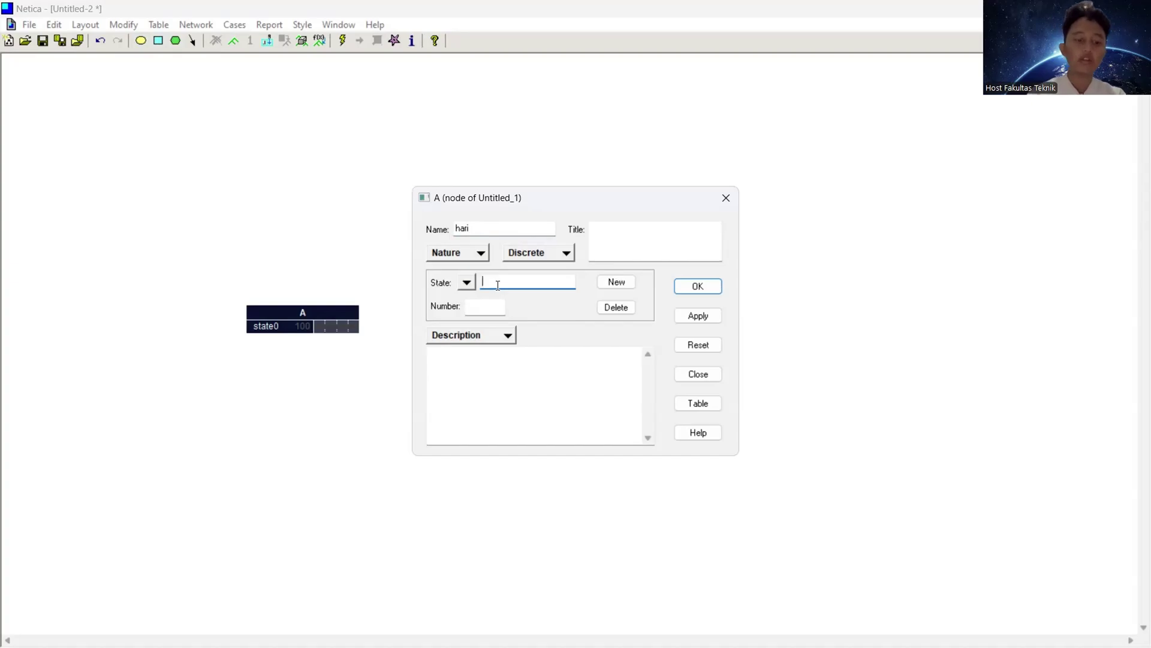
text(weekend)
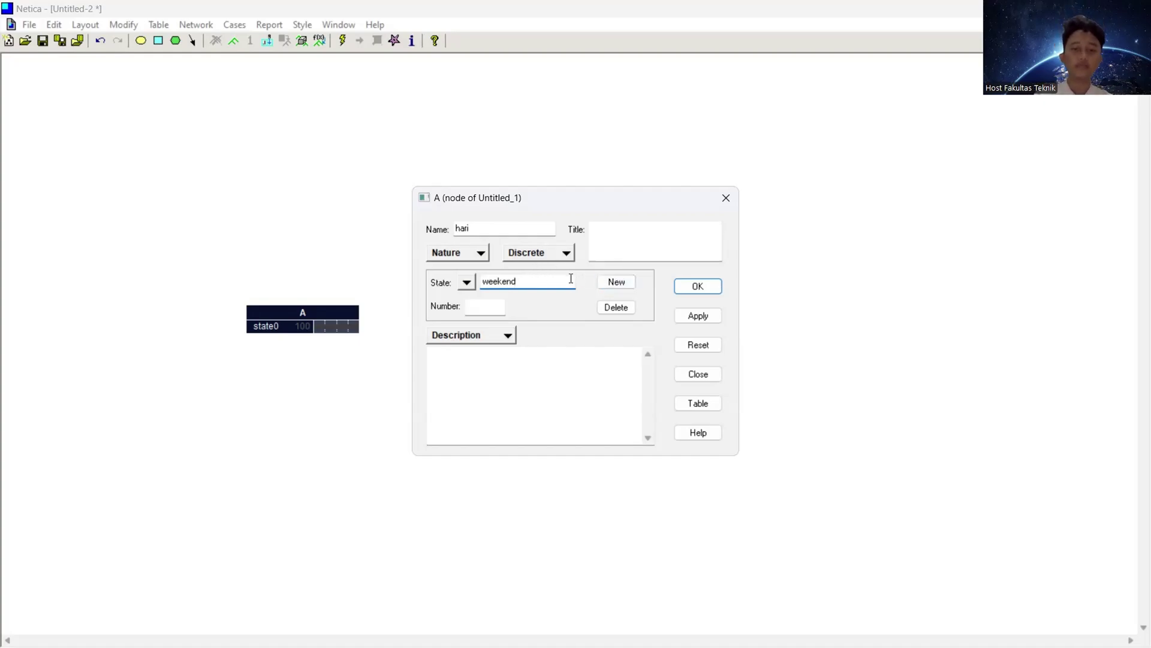
key(BackSpace)
key(BackSpace)
key(BackSpace)
key(BackSpace)
key(BackSpace)
key(BackSpace)
key(BackSpace)
text(w)
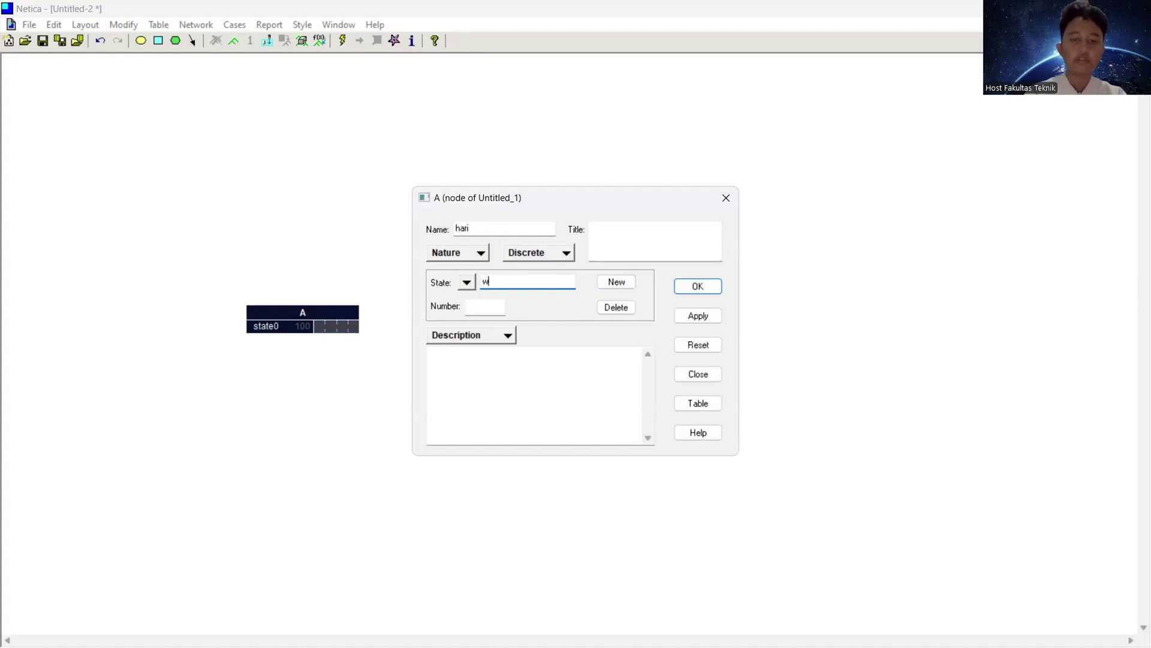
text(eekend)
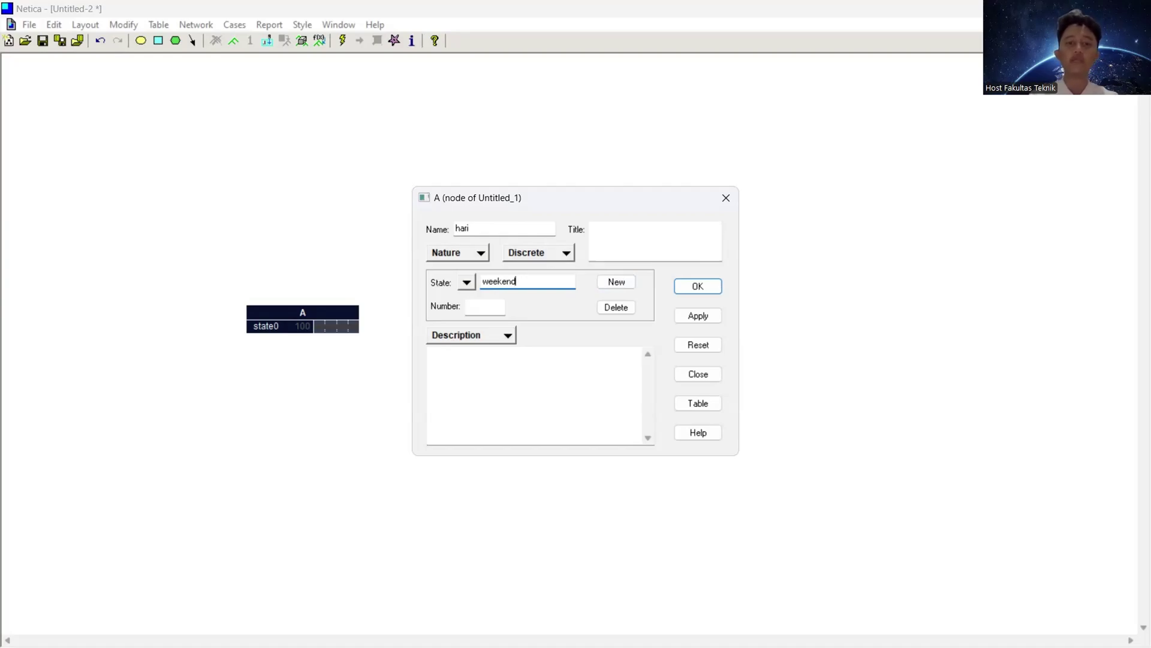
click(611, 281)
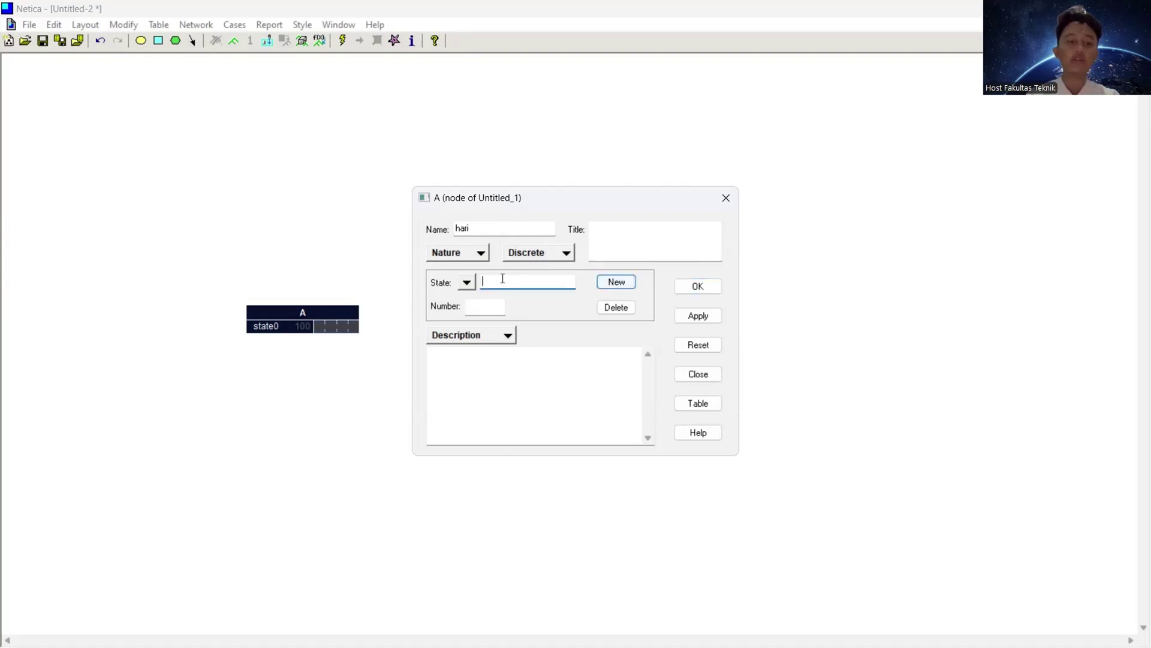
text(weekday)
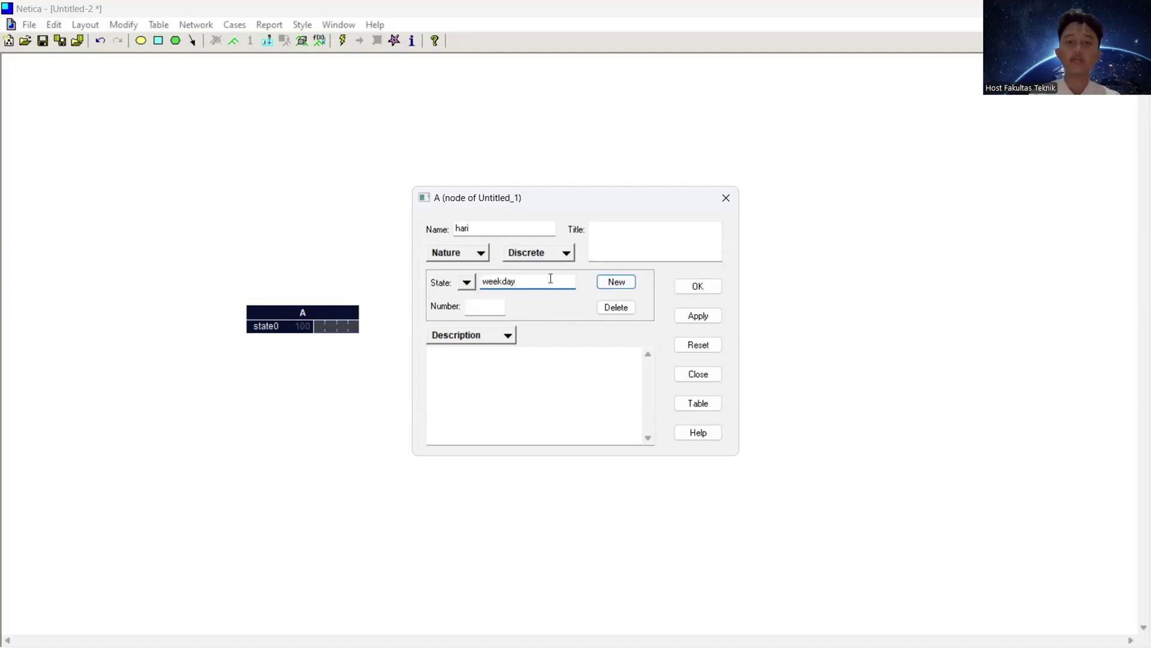
click(699, 288)
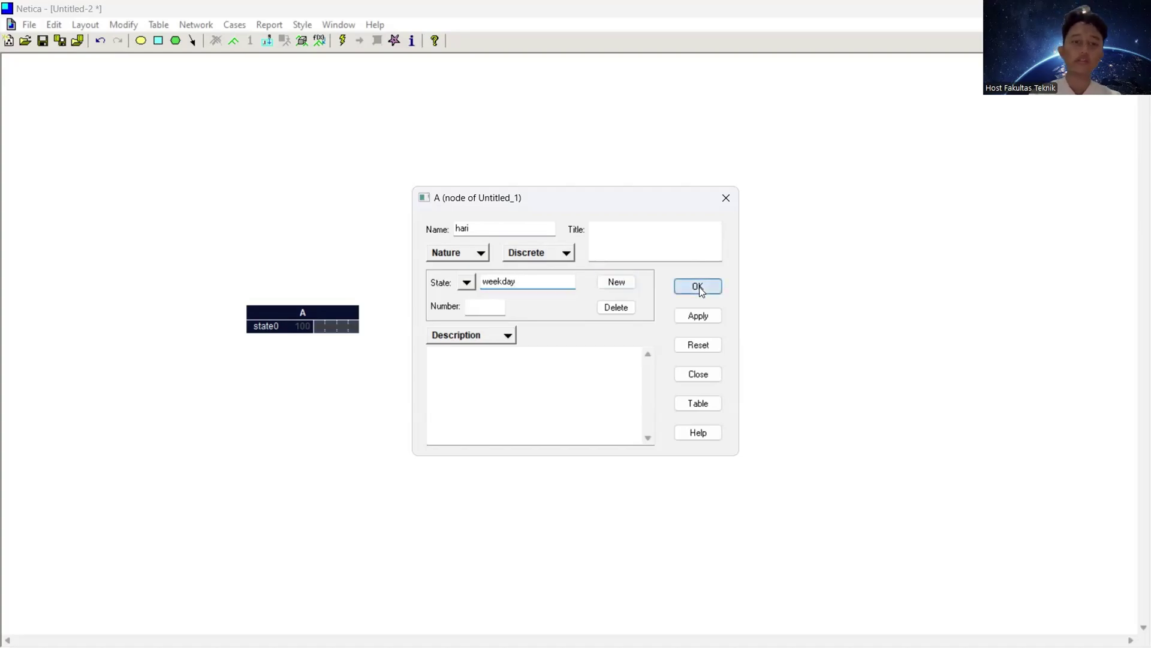
Add a third nature node to the lower right of cuaca and name it acara.
click(142, 41)
click(722, 334)
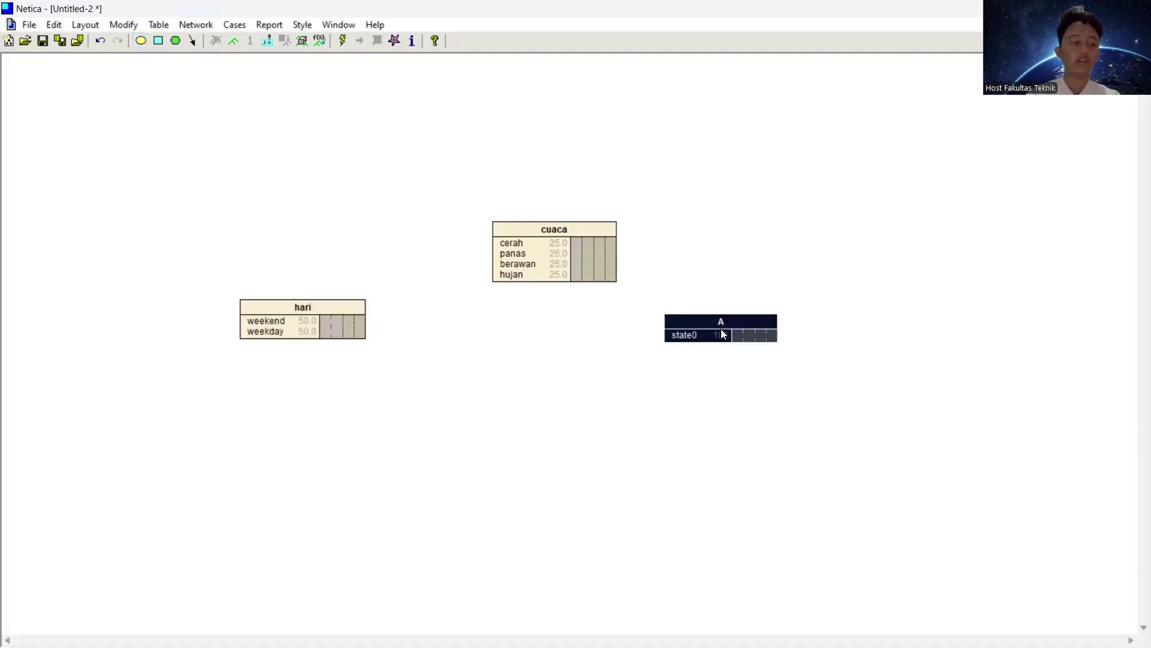
double_click(711, 327)
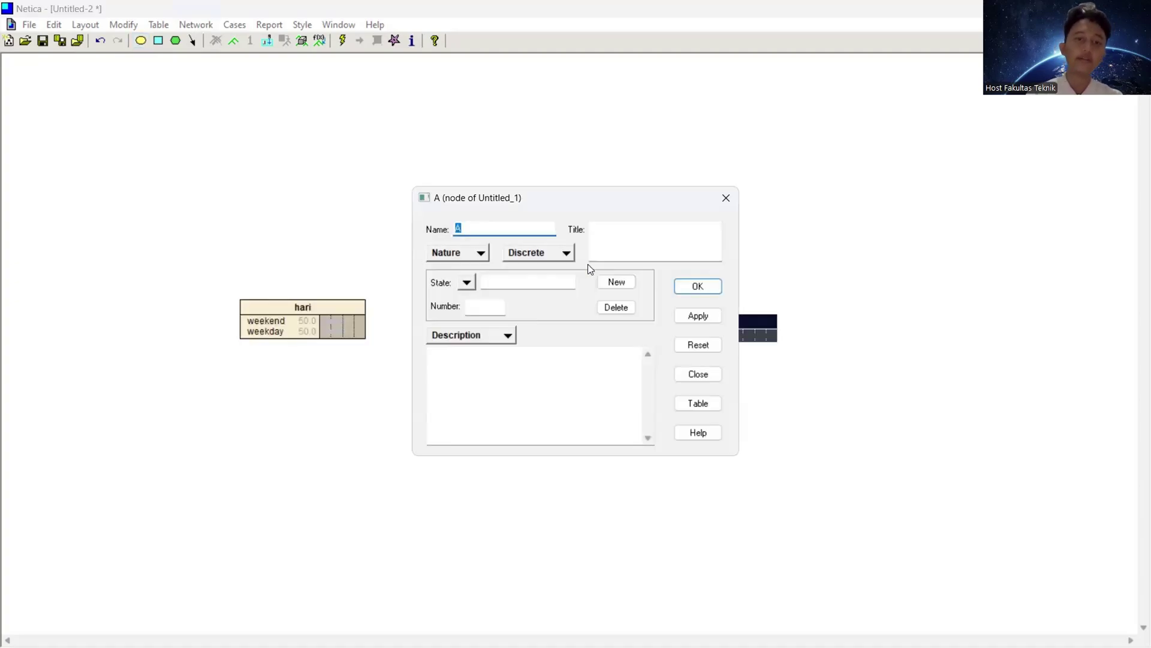
text(ac)
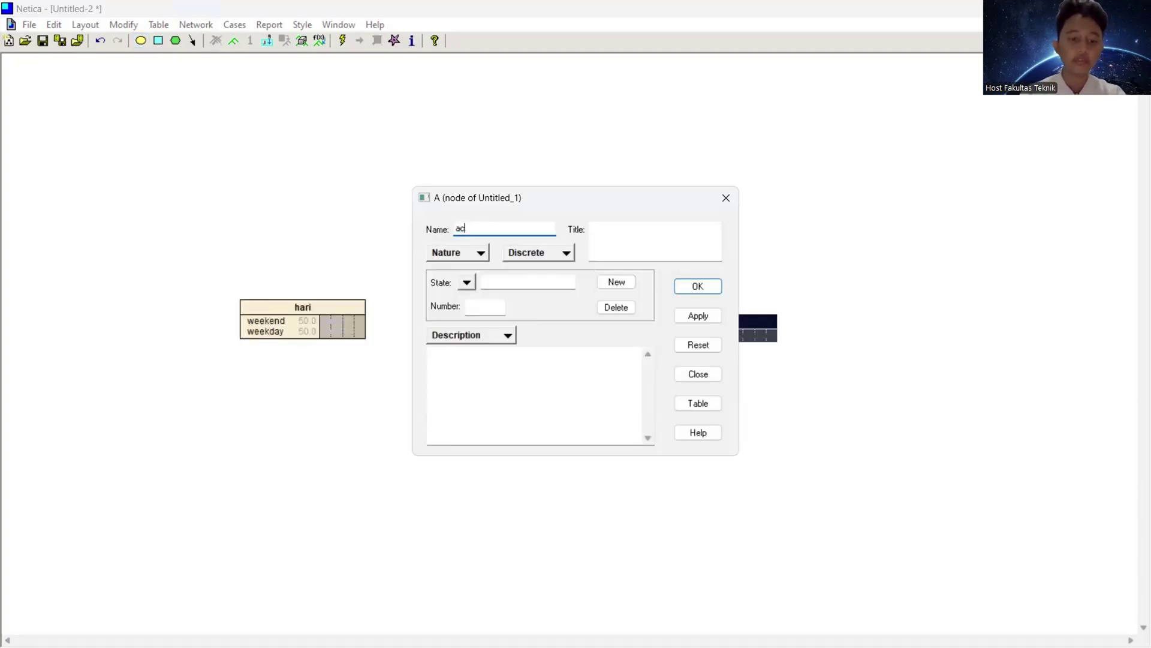
text(ara)
Define the states ada and tidak for the acara node.
click(519, 279)
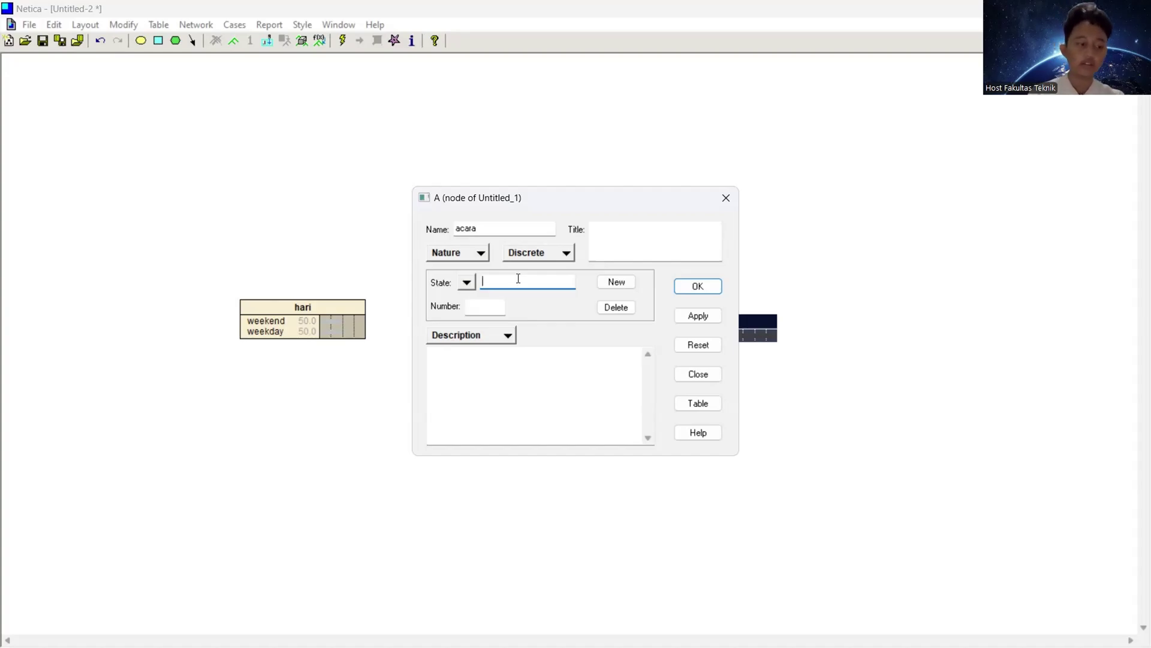
text(ada)
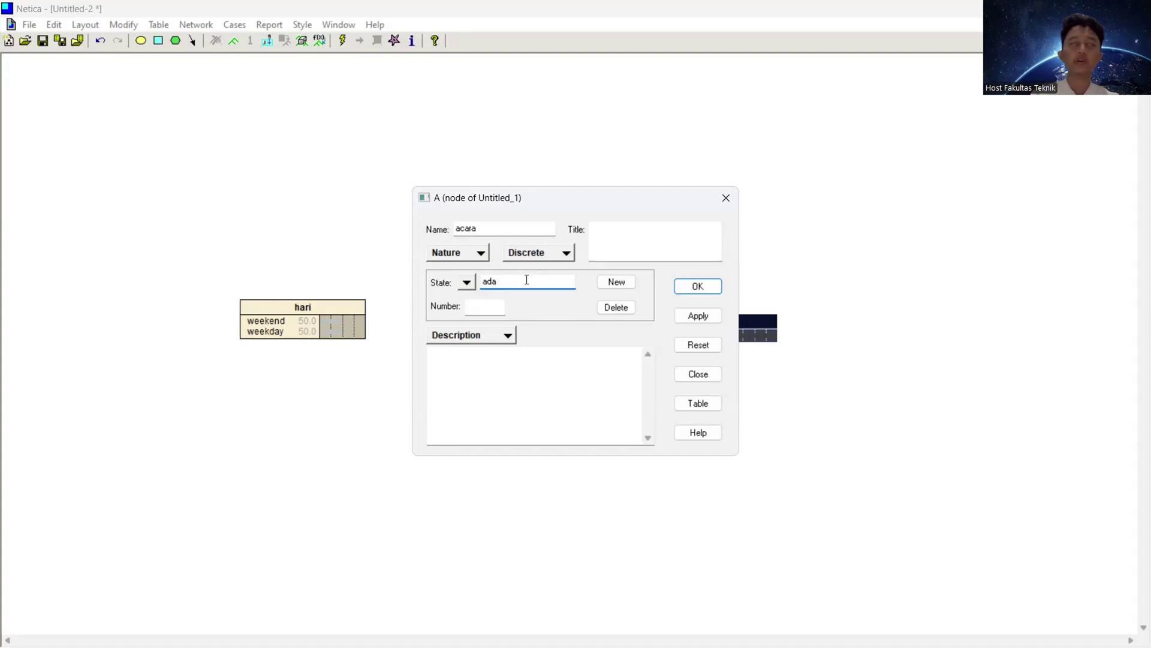
click(617, 283)
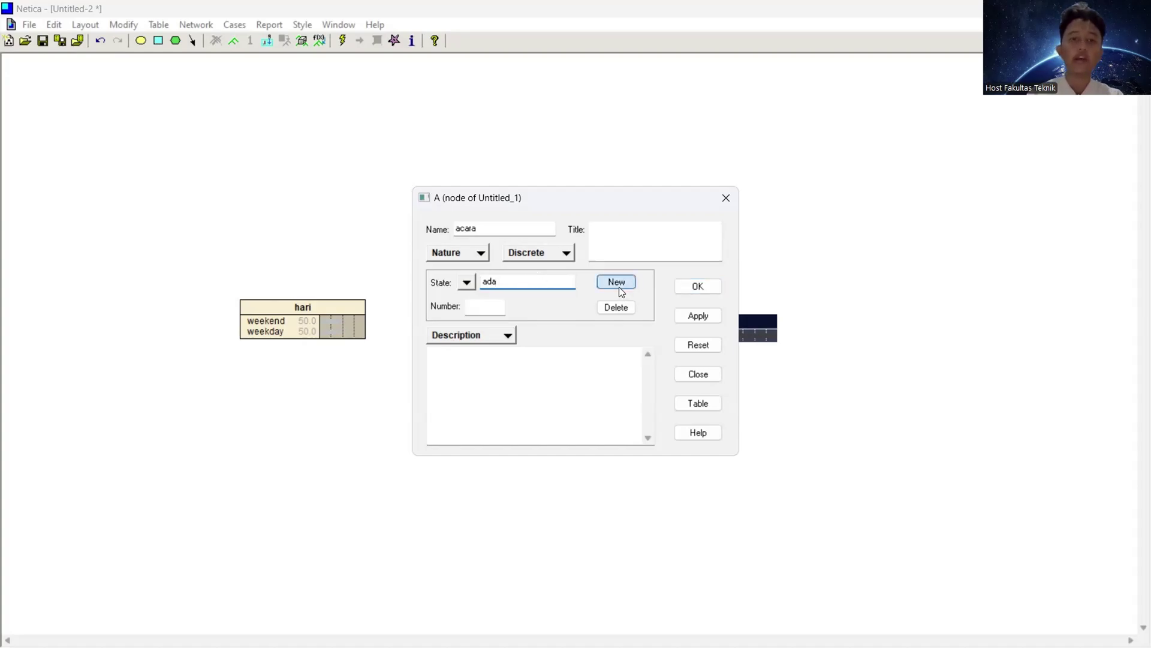
text(tidak)
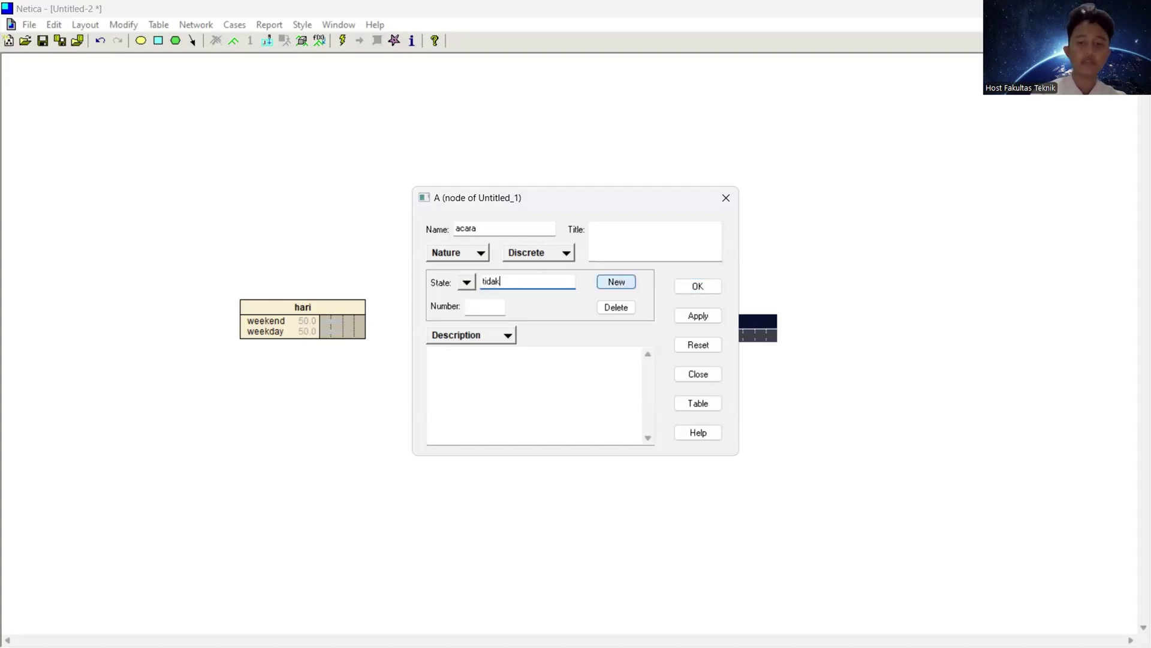
click(702, 293)
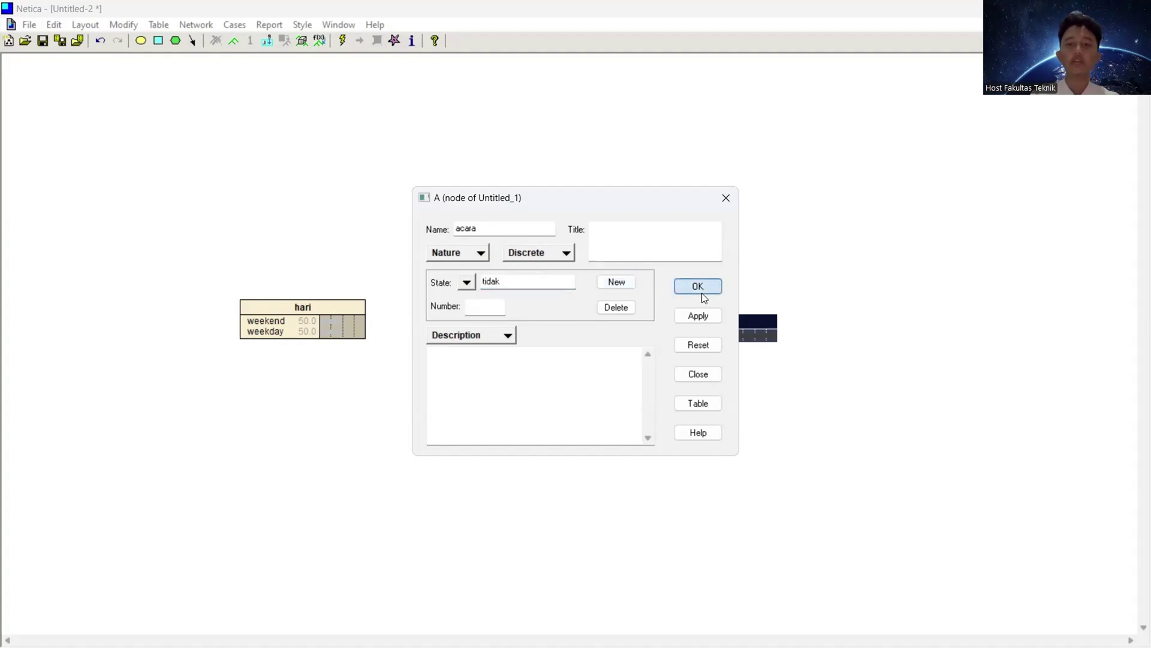
Move the hari node right, closer to cuaca and roughly level with acara.
drag(349, 307, 442, 318)
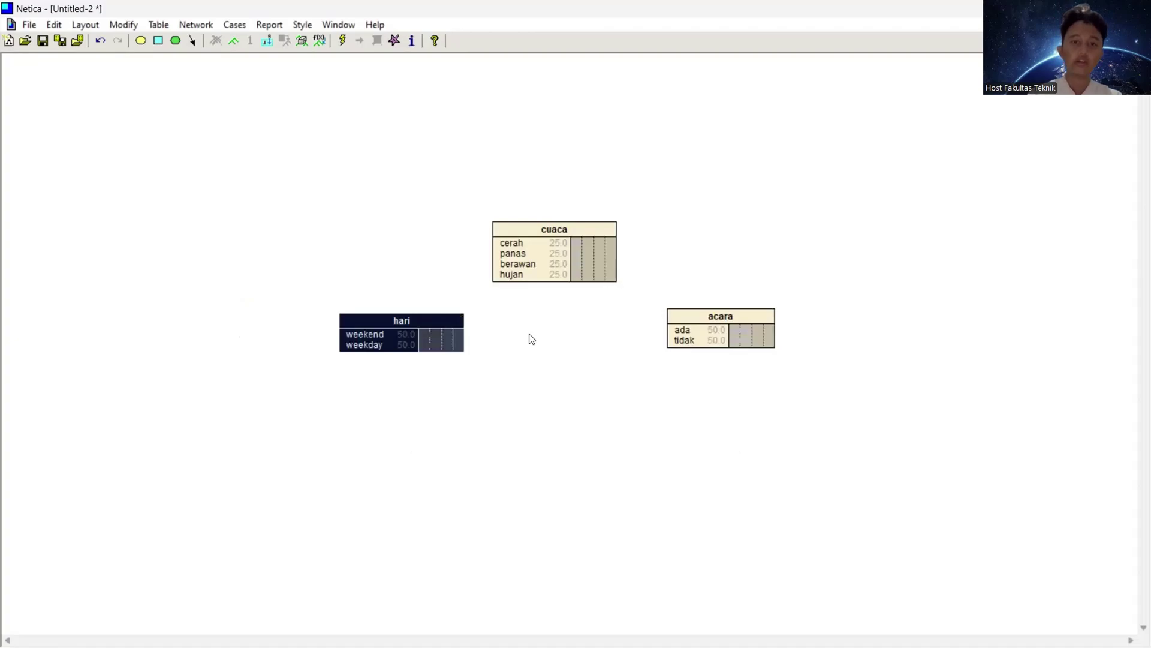
Add a fourth nature node below cuaca, between hari and acara, and name it macet.
click(141, 41)
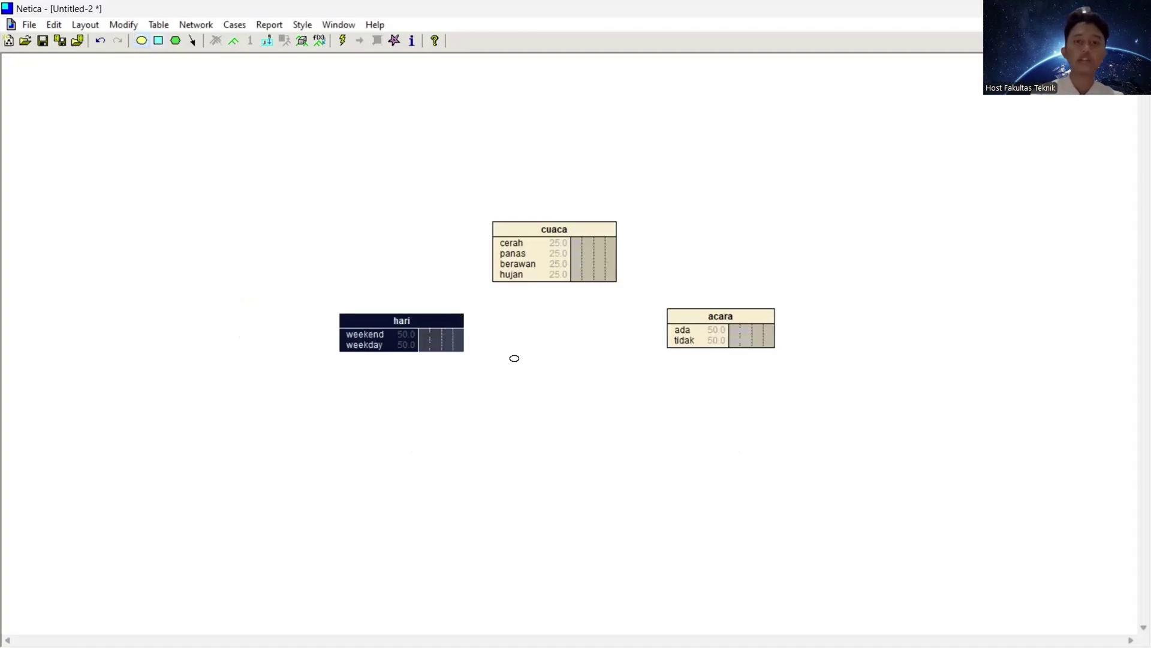
double_click(563, 398)
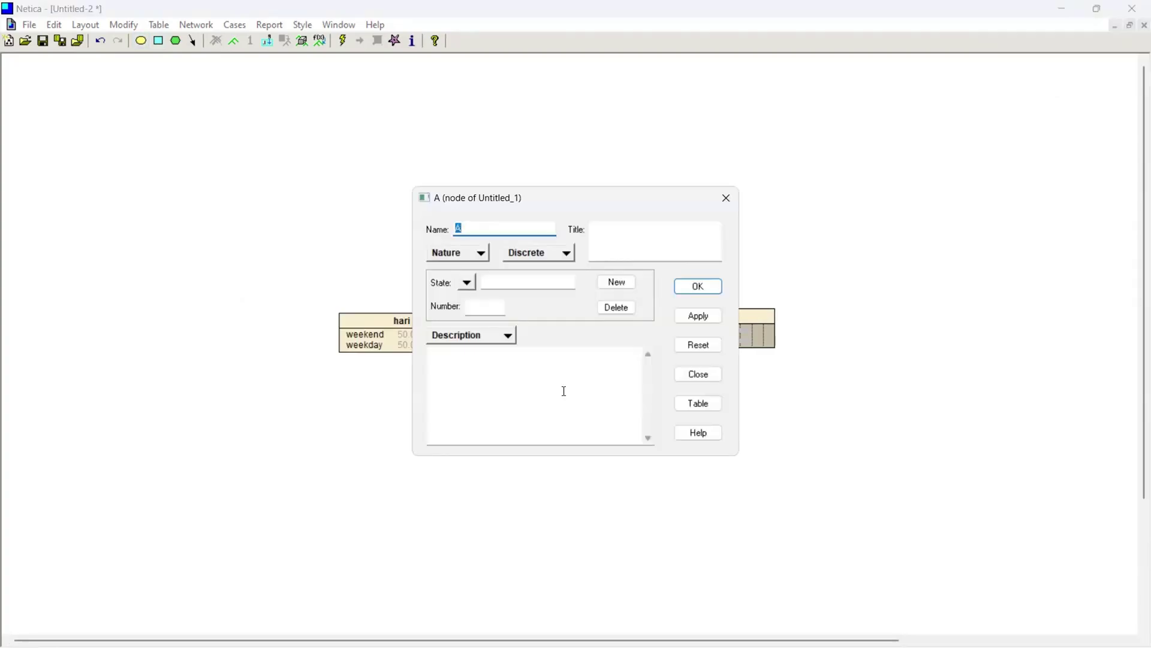
text(macet)
Define the states ya and tidak for the macet node.
click(504, 287)
text(ada)
key(BackSpace)
key(BackSpace)
key(BackSpace)
text(ya)
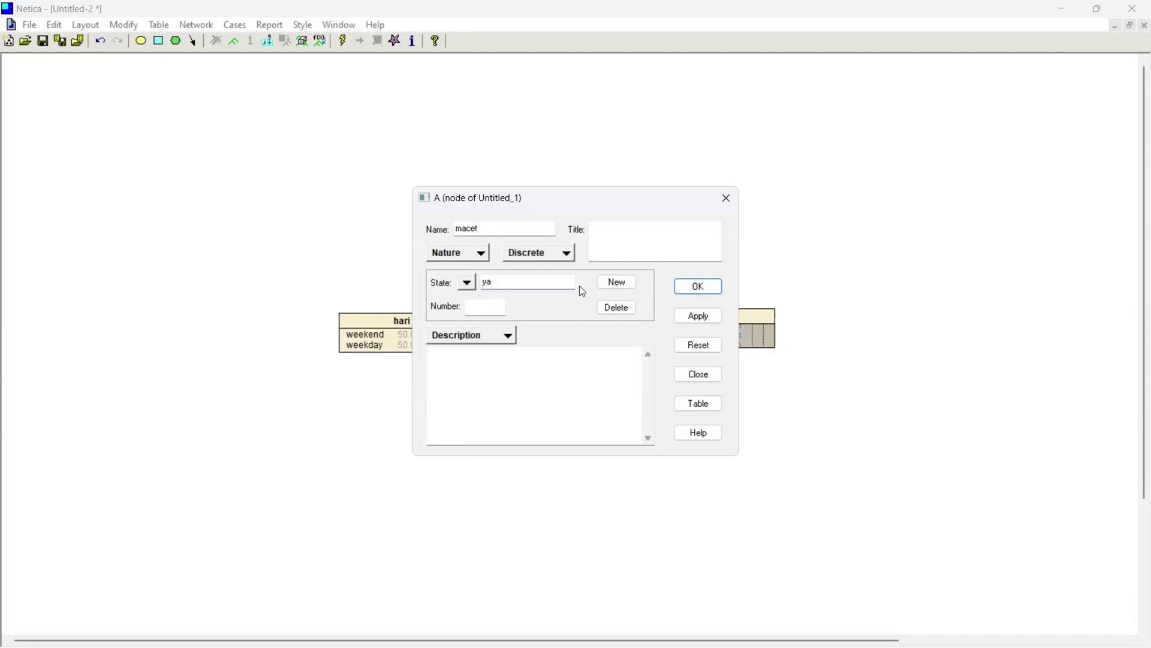
click(616, 283)
text(tidadk)
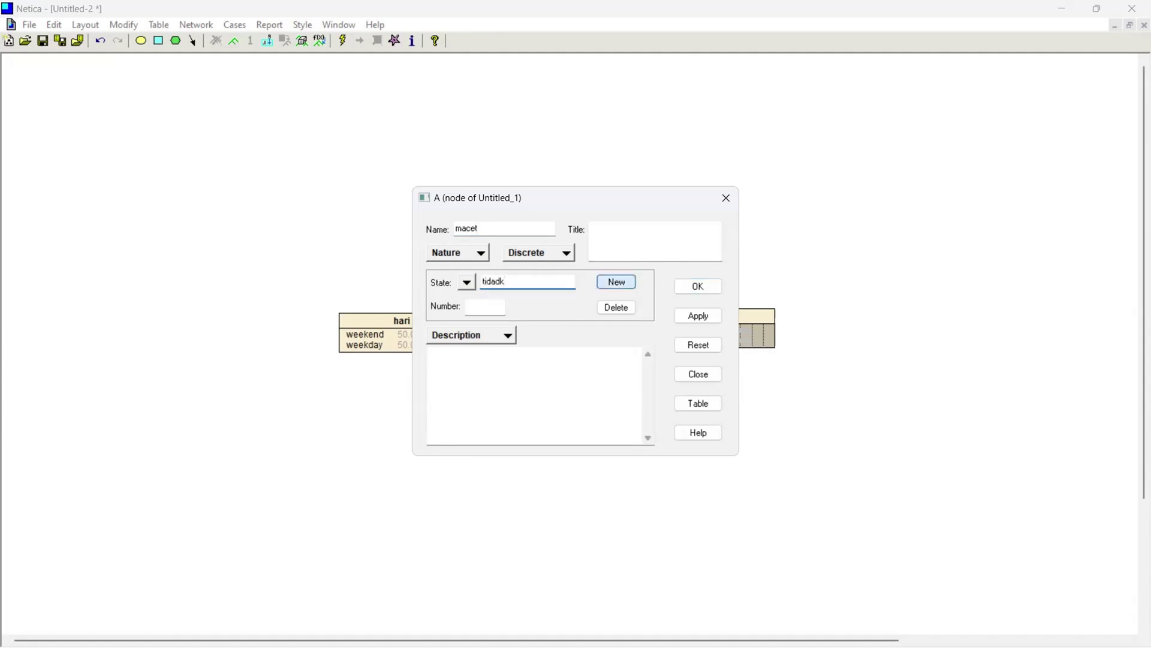
key(BackSpace)
key(BackSpace)
key(BackSpace)
key(BackSpace)
key(BackSpace)
key(BackSpace)
text(tidak)
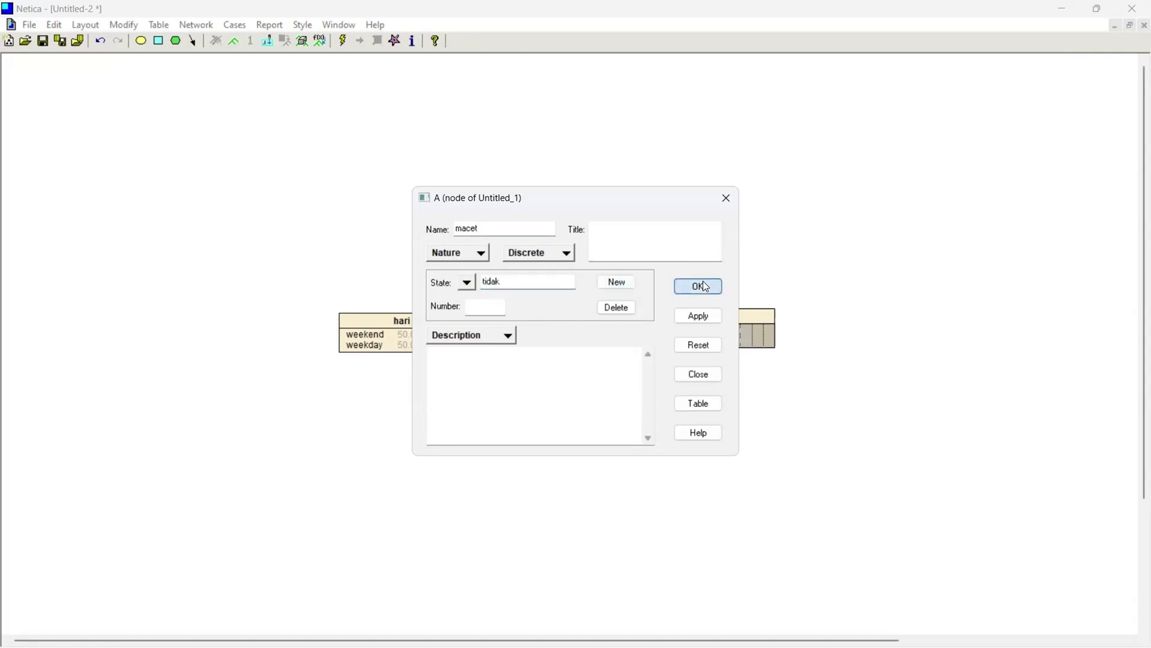
key(Return)
Draw a link from the cuaca node to the macet node.
drag(435, 317, 417, 335)
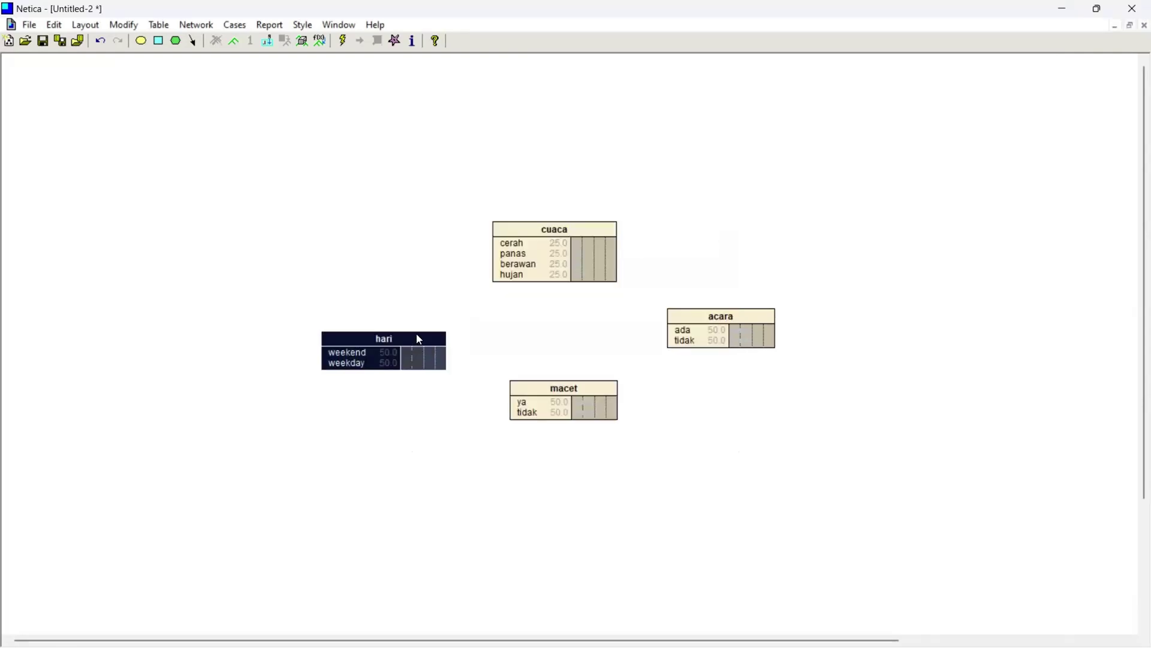
click(196, 43)
drag(555, 277, 557, 385)
click(194, 40)
mouse_move(536, 245)
mouse_down()
mouse_move(584, 416)
mouse_move(564, 387)
mouse_up()
Draw links from the hari node and the acara node to the macet node.
click(193, 40)
drag(412, 348, 384, 356)
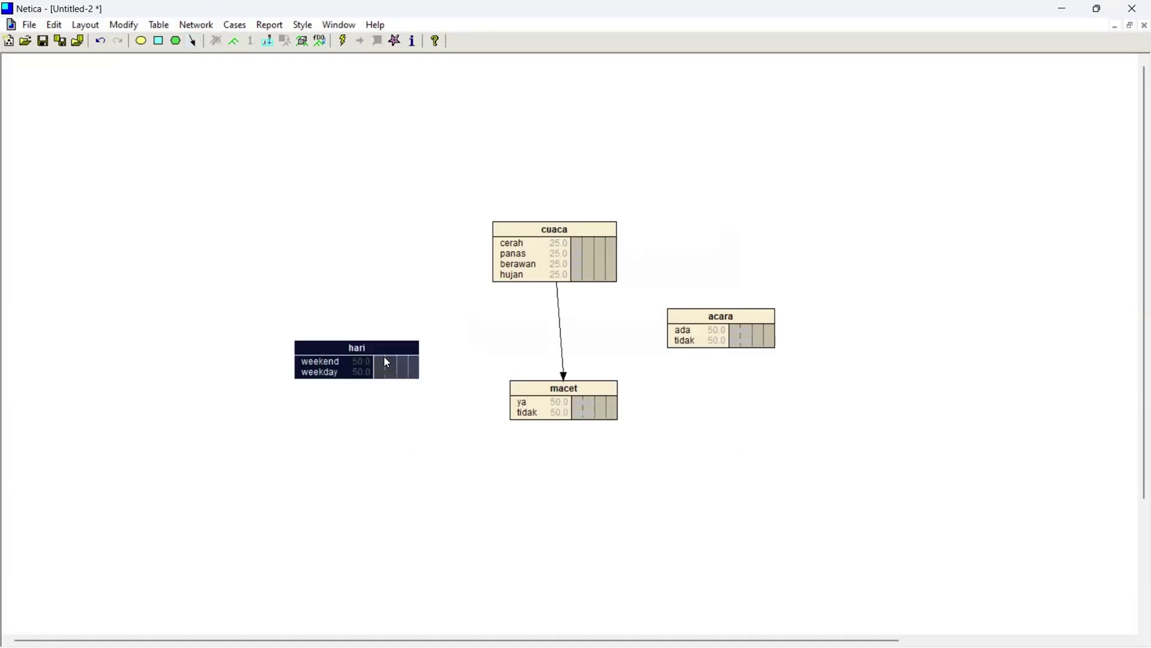
click(192, 42)
drag(400, 354, 539, 406)
click(195, 42)
click(193, 41)
mouse_move(678, 323)
mouse_down()
mouse_move(653, 372)
mouse_move(595, 405)
mouse_up()
Arrange the nodes with hari and acara level with macet on either side and cuaca centred above it.
drag(375, 344, 372, 387)
drag(593, 230, 605, 241)
drag(774, 322, 827, 396)
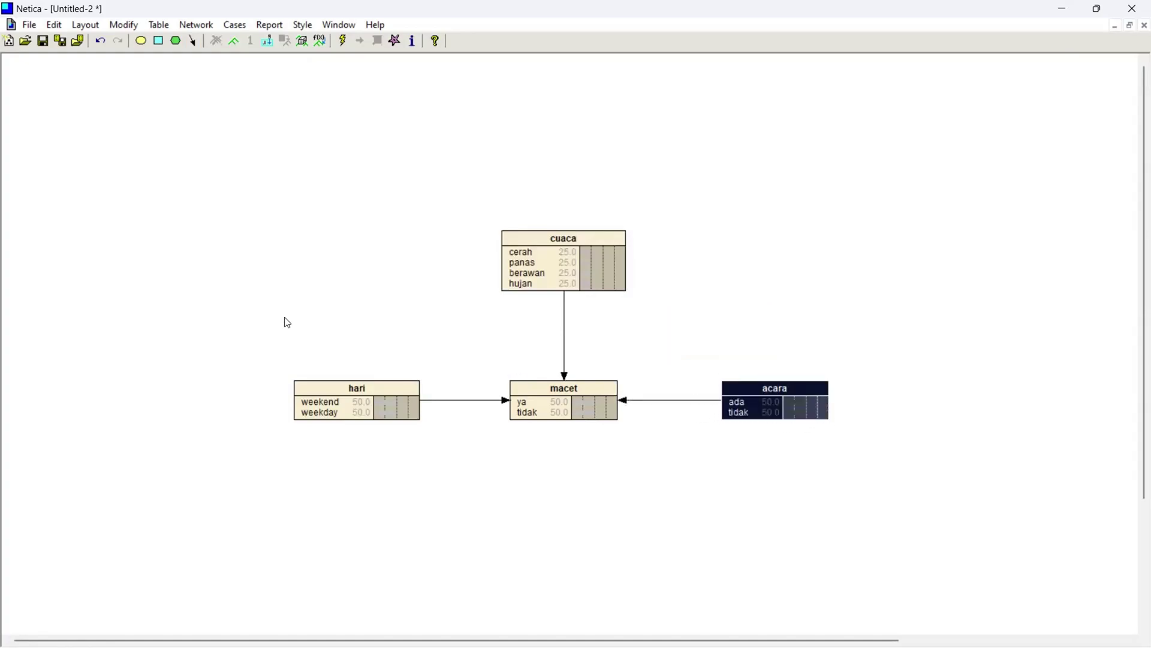
Set cuaca's probabilities to 40 for cerah, 10 for panas, 40 for berawan and 10 for hujan.
double_click(581, 252)
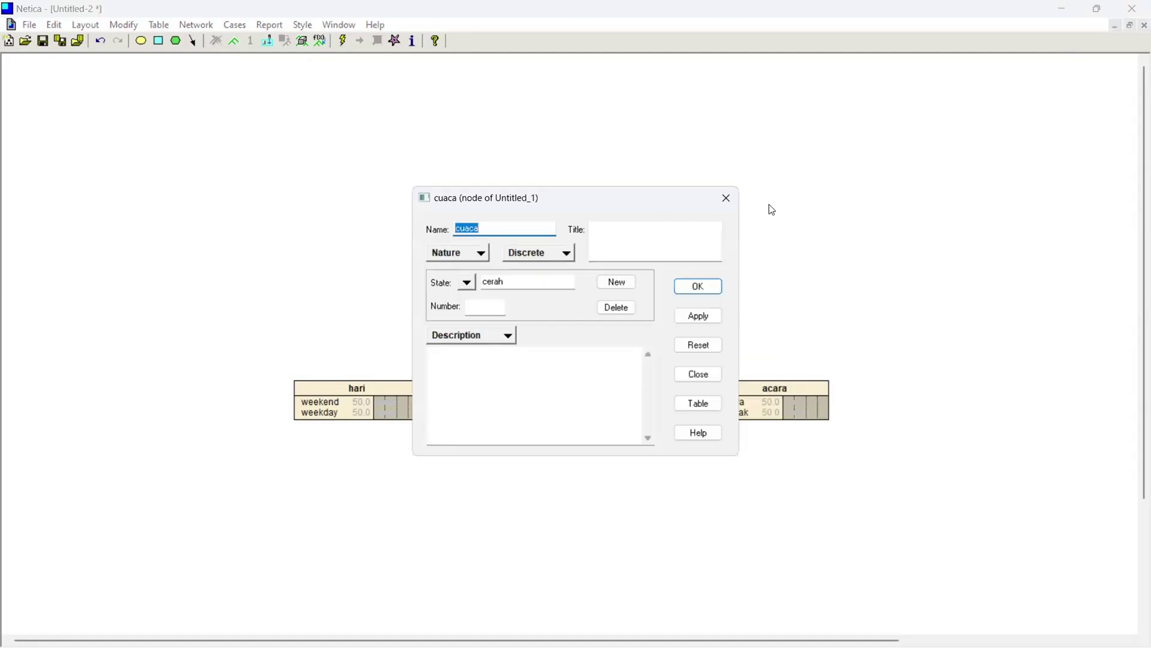
click(727, 201)
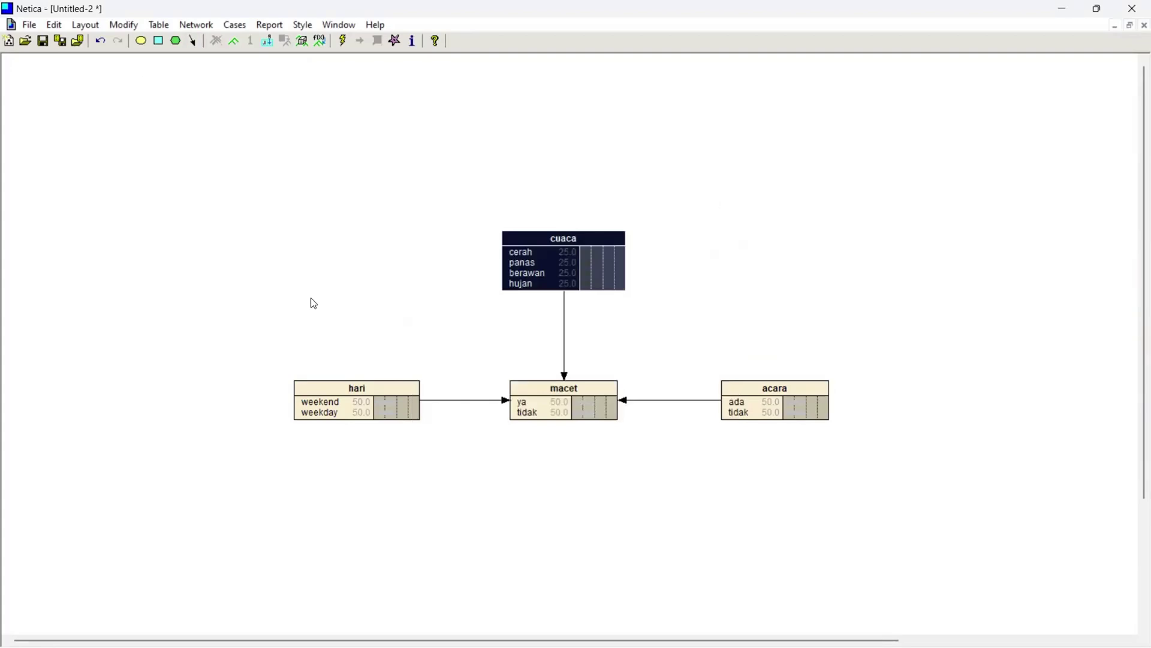
click(159, 25)
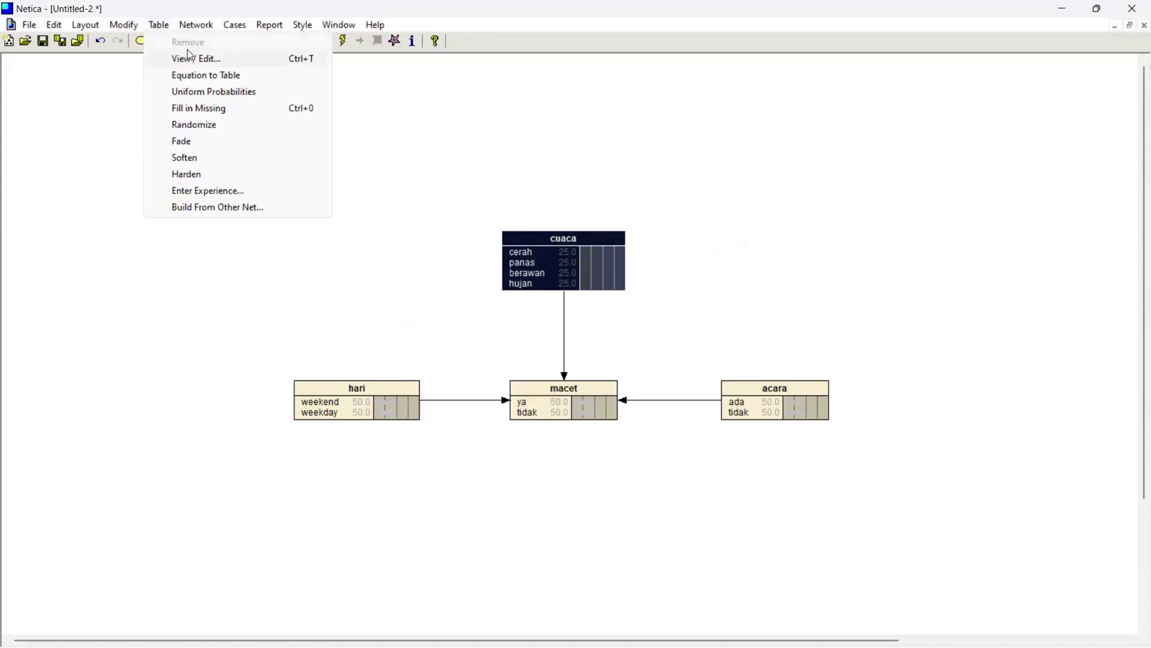
click(199, 59)
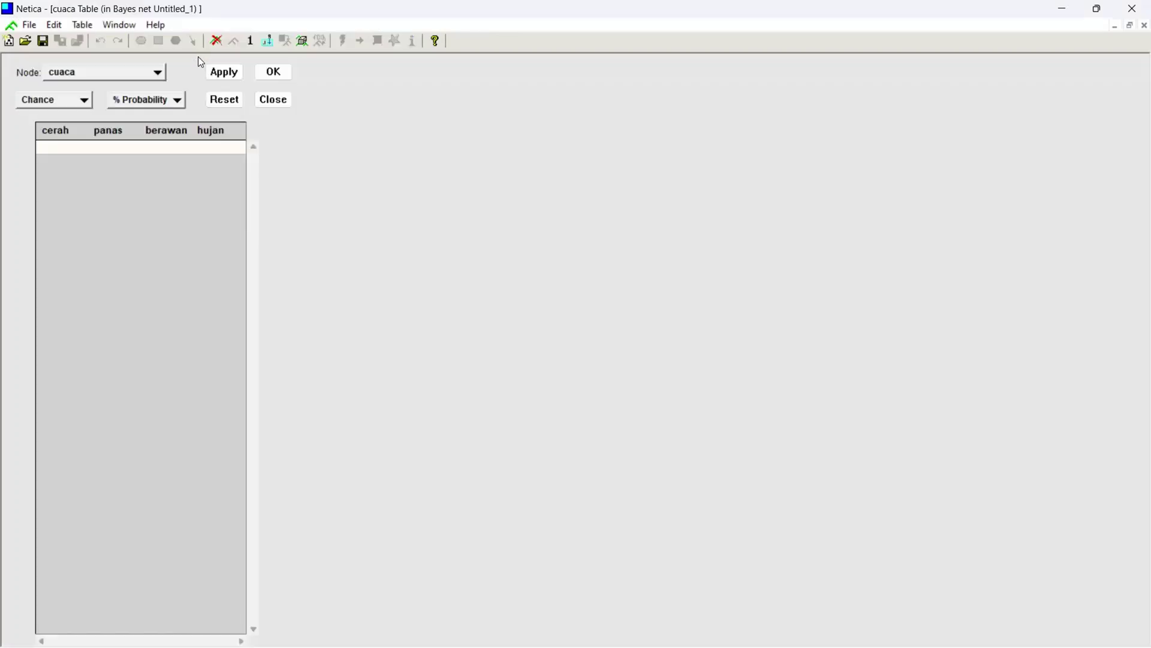
click(49, 145)
text(40)
click(115, 148)
text(10)
click(149, 146)
text(40)
click(206, 147)
text(10)
click(278, 75)
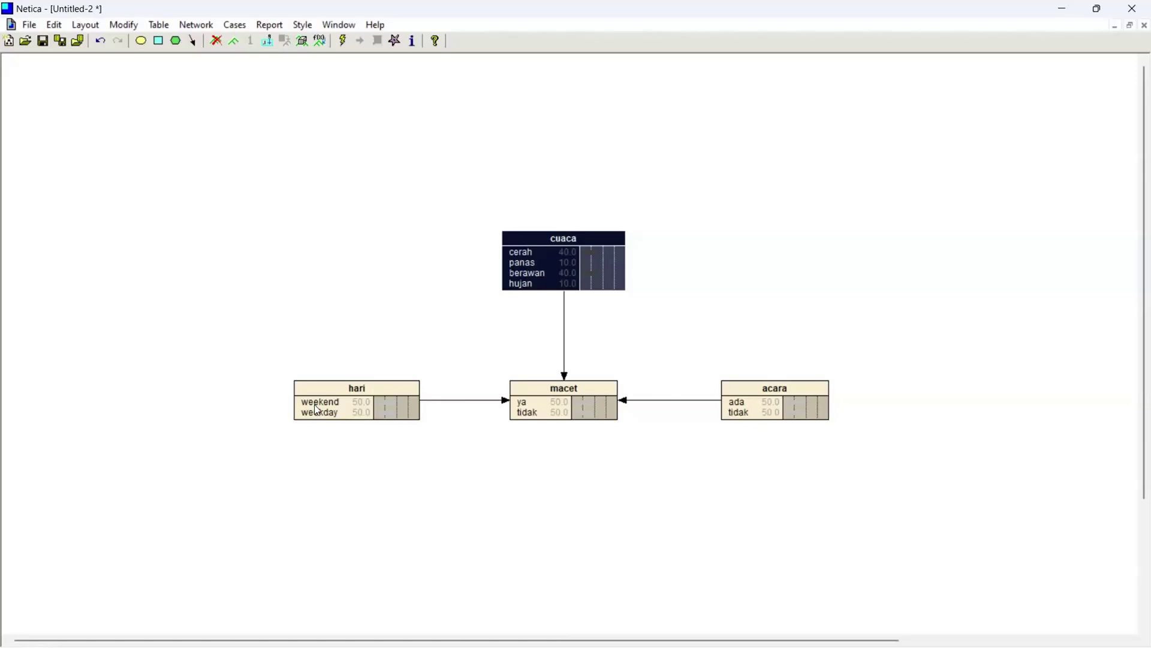
Set hari's probabilities to 70 for weekend and 30 for weekday.
click(373, 390)
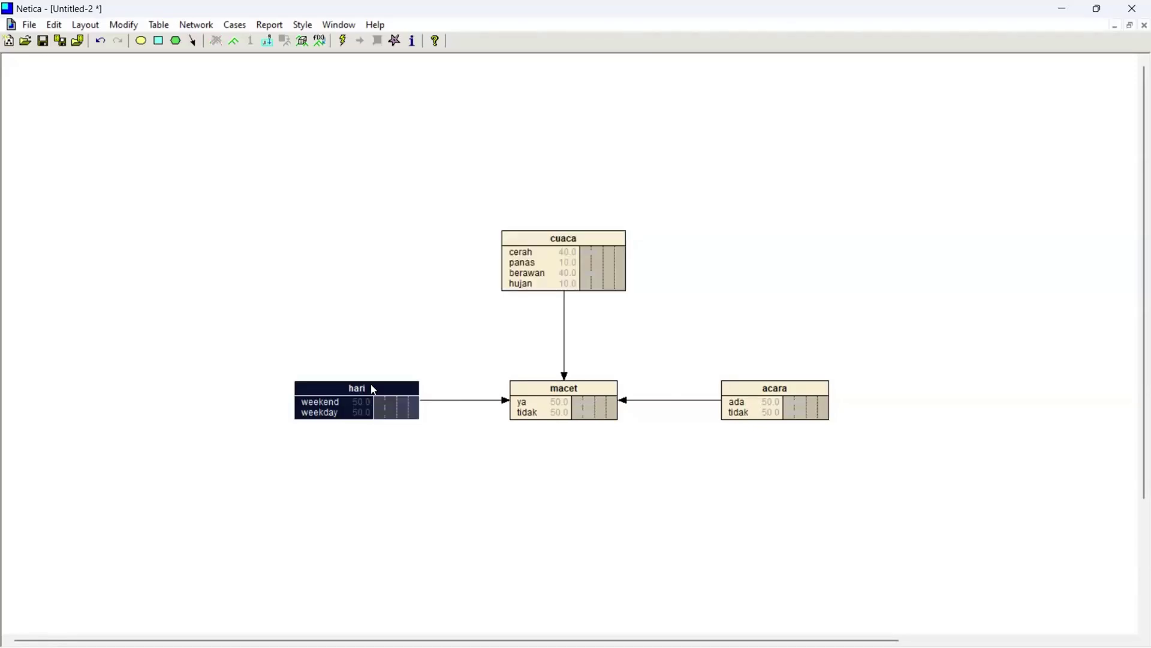
double_click(373, 390)
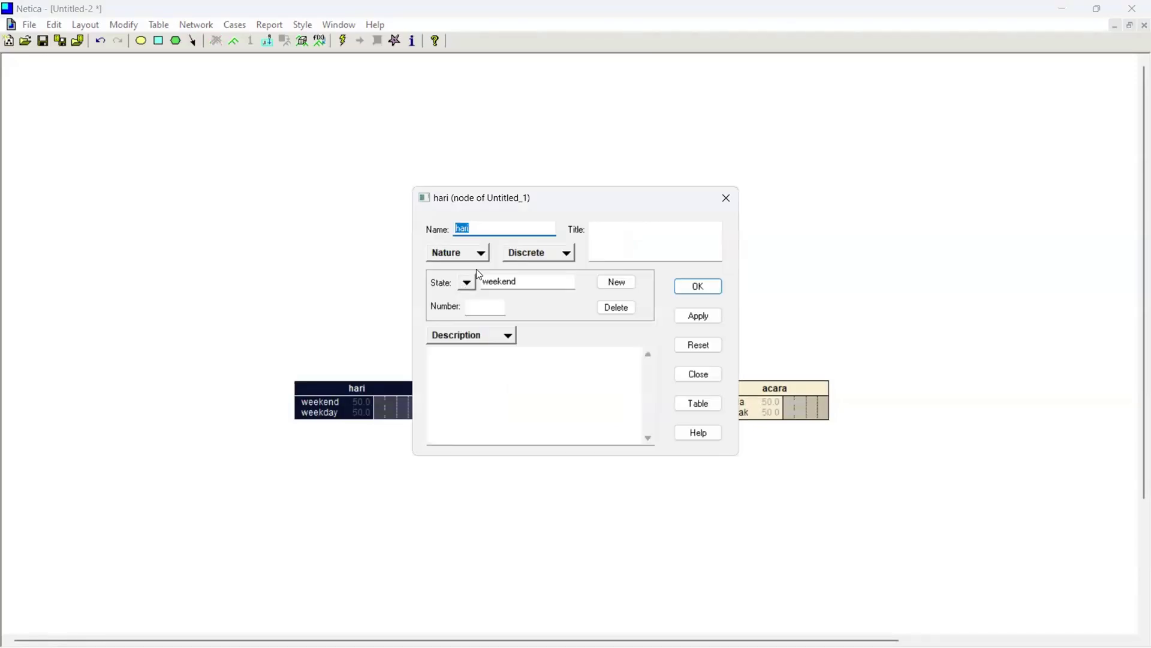
click(726, 198)
key(ctrl+t)
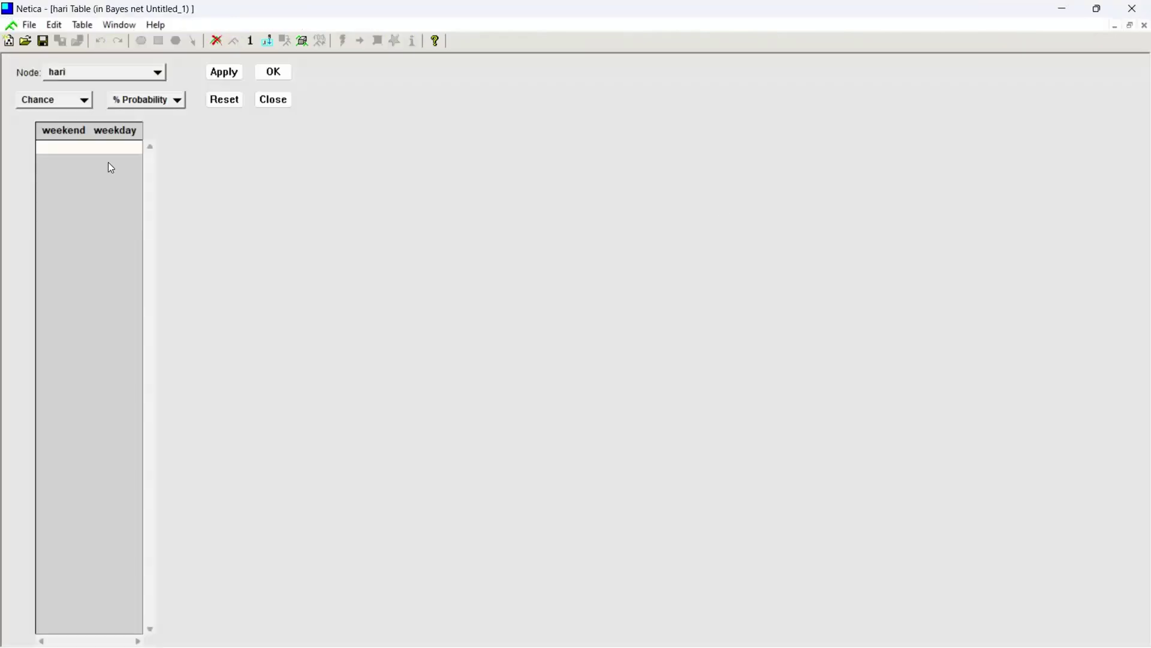
click(54, 148)
text(70)
click(114, 147)
text(30)
click(277, 75)
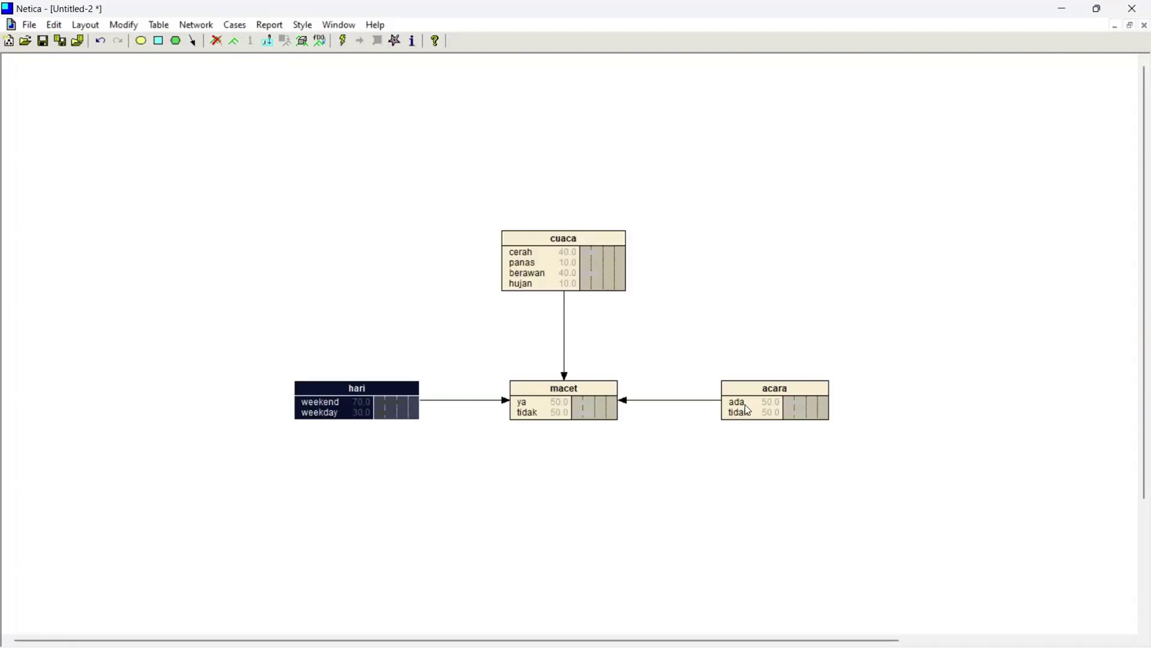
Set acara's probabilities to 80 for ada and 20 for tidak.
click(735, 397)
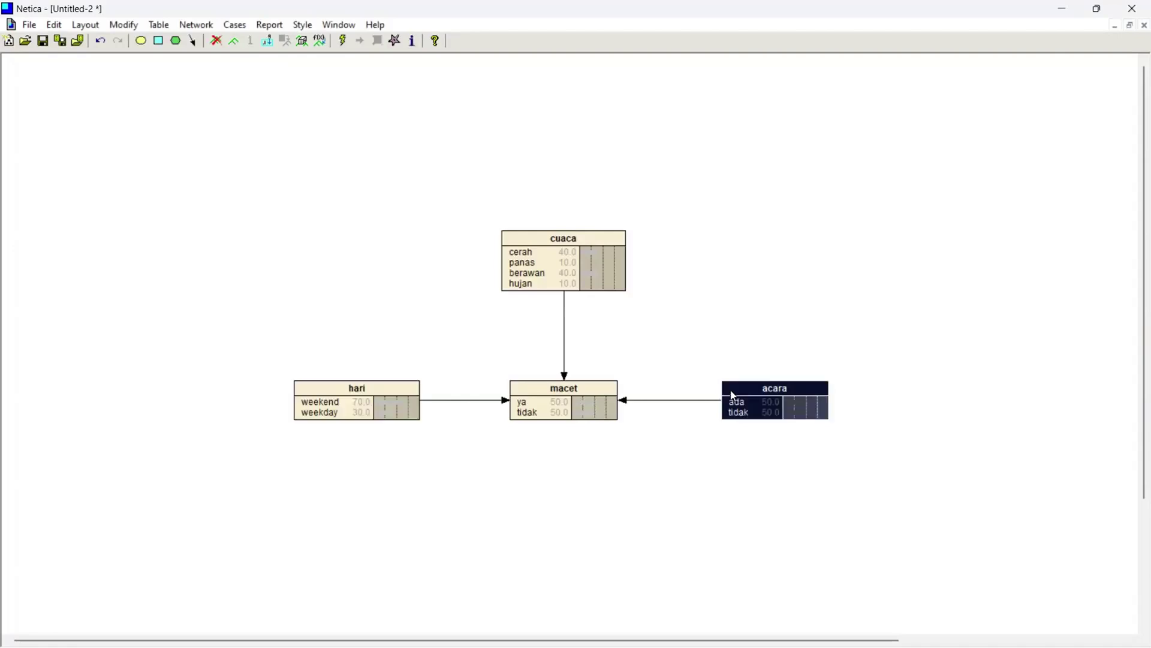
click(150, 30)
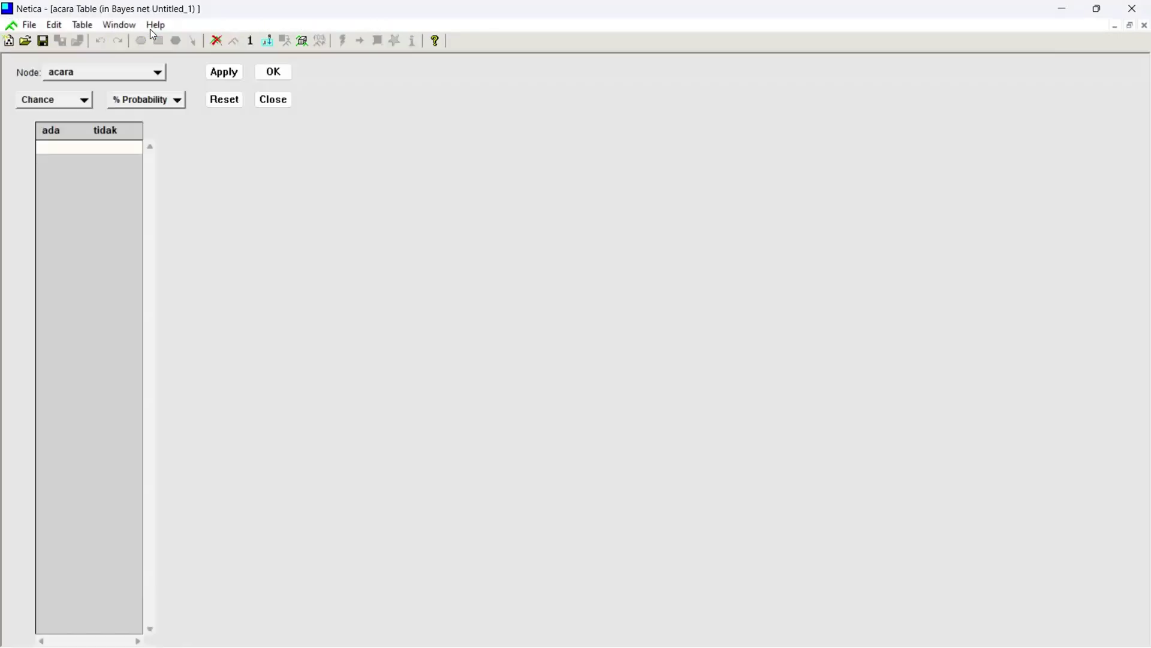
click(53, 146)
text(8020)
key(BackSpace)
key(BackSpace)
click(121, 147)
text(20)
click(280, 72)
In macet's probability table, set the ya values of the four cerah rows to 90, 80, 60 and 20, in order.
click(541, 395)
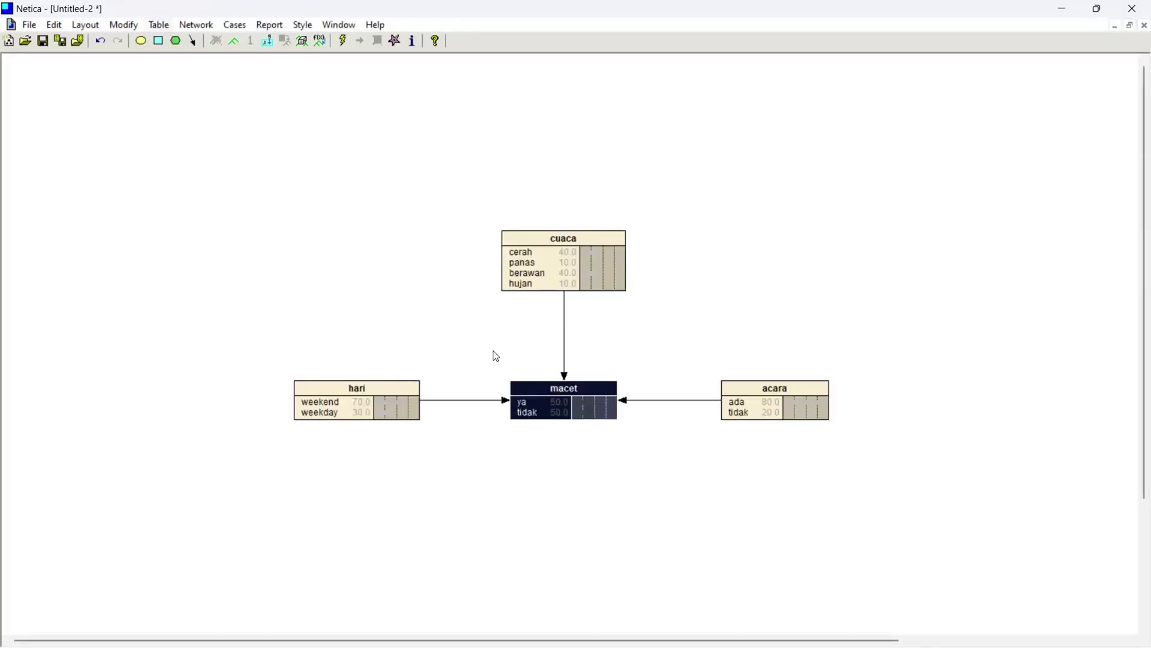
double_click(559, 385)
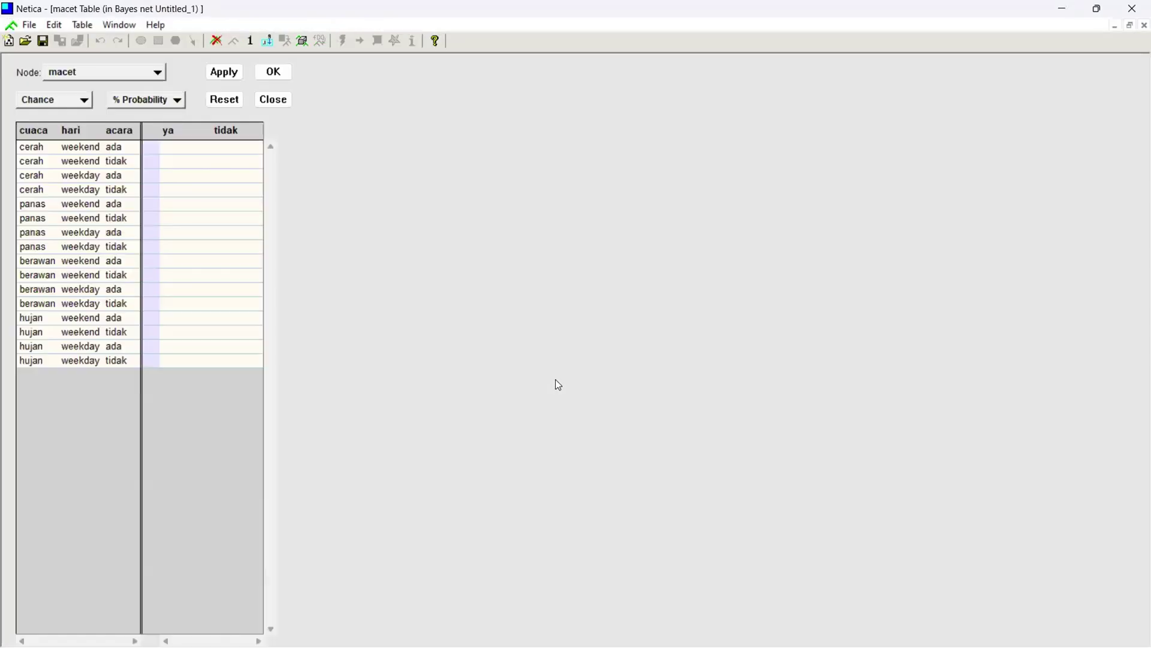
click(161, 151)
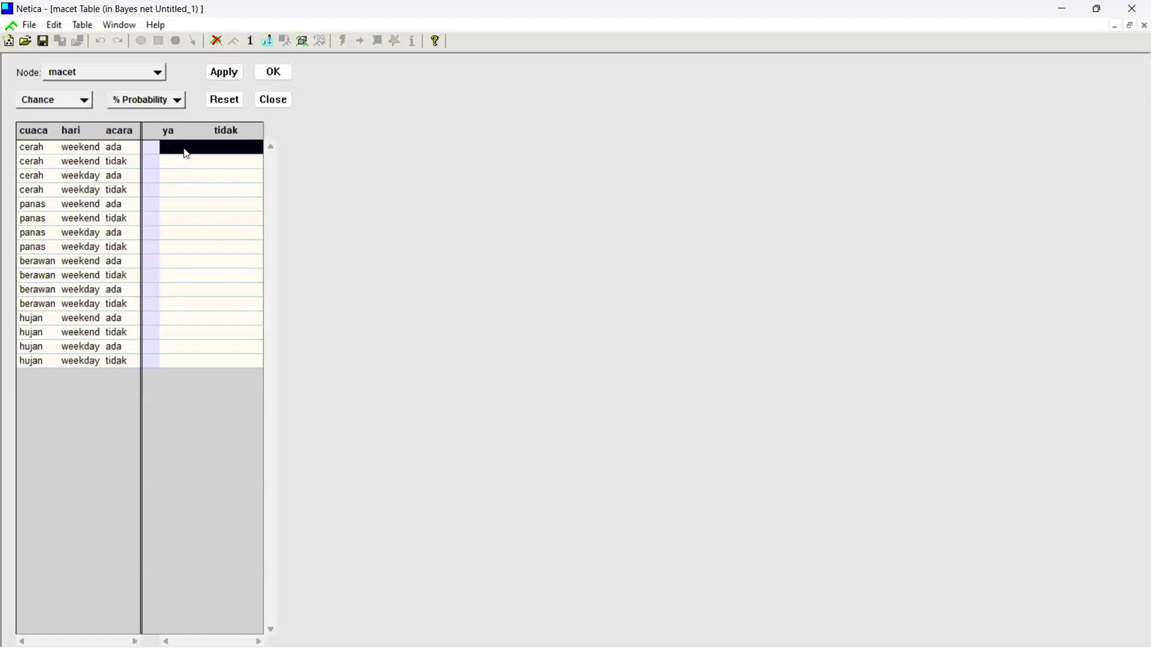
click(186, 149)
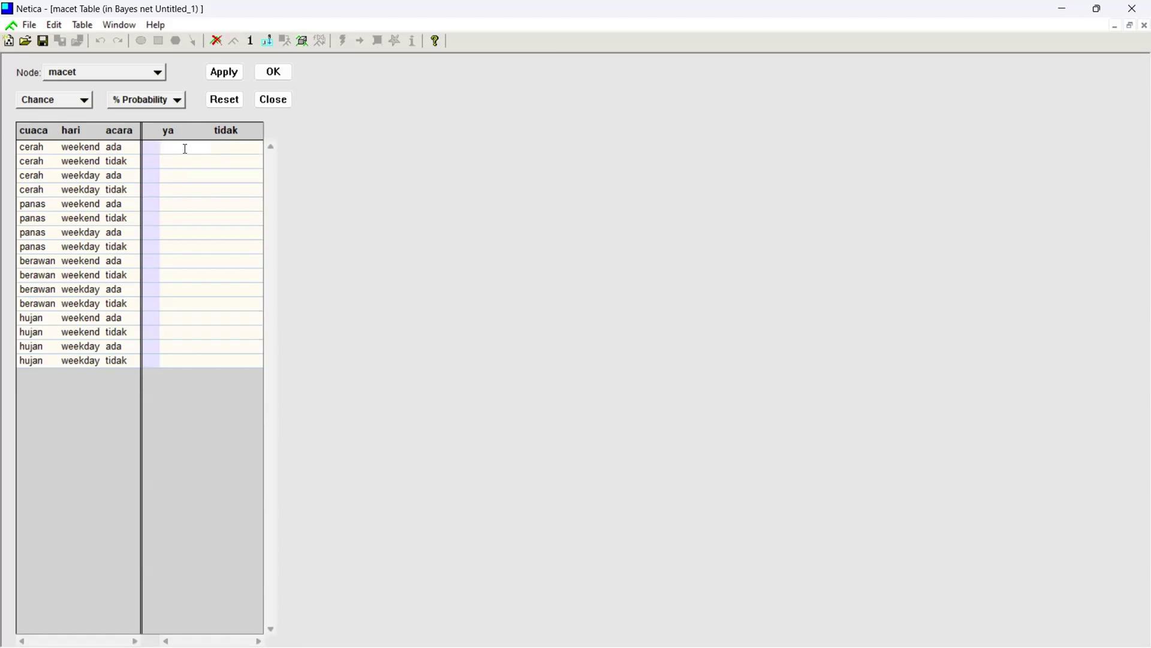
text(90)
key(Return)
text(80)
key(Return)
text(60)
key(Return)
text(20)
key(Return)
Set macet's ya values for the four panas rows to 70, 40, 30 and 20, in order.
text(70)
key(Return)
text(40)
key(Return)
text(30)
key(Return)
text(20)
key(Return)
Set macet's ya values for the four berawan rows to 85, 75, 65 and 50, in order.
text(85)
key(Return)
text(75)
click(187, 154)
text(65)
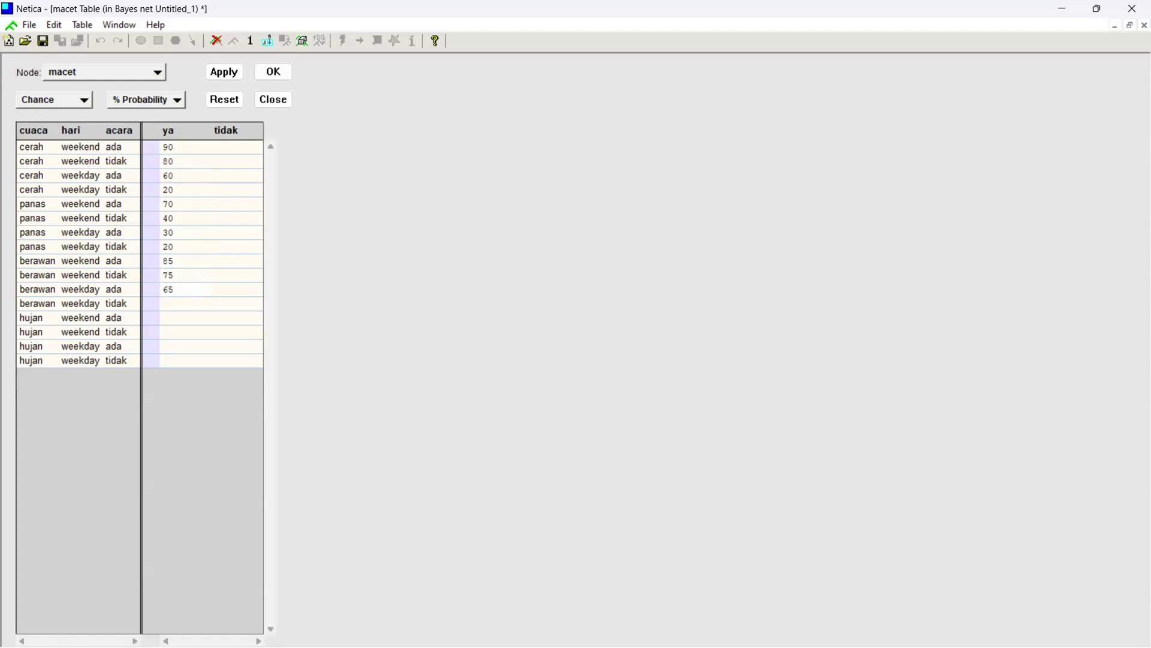
key(Return)
text(75)
key(BackSpace)
key(BackSpace)
text(50)
Set macet's ya values for the four hujan rows to 55, 20, 10 and 0, and save with the missing entries filled in automatically.
key(Down)
text(55)
key(Down)
text(20)
key(Down)
text(10)
key(Down)
text(0)
click(271, 73)
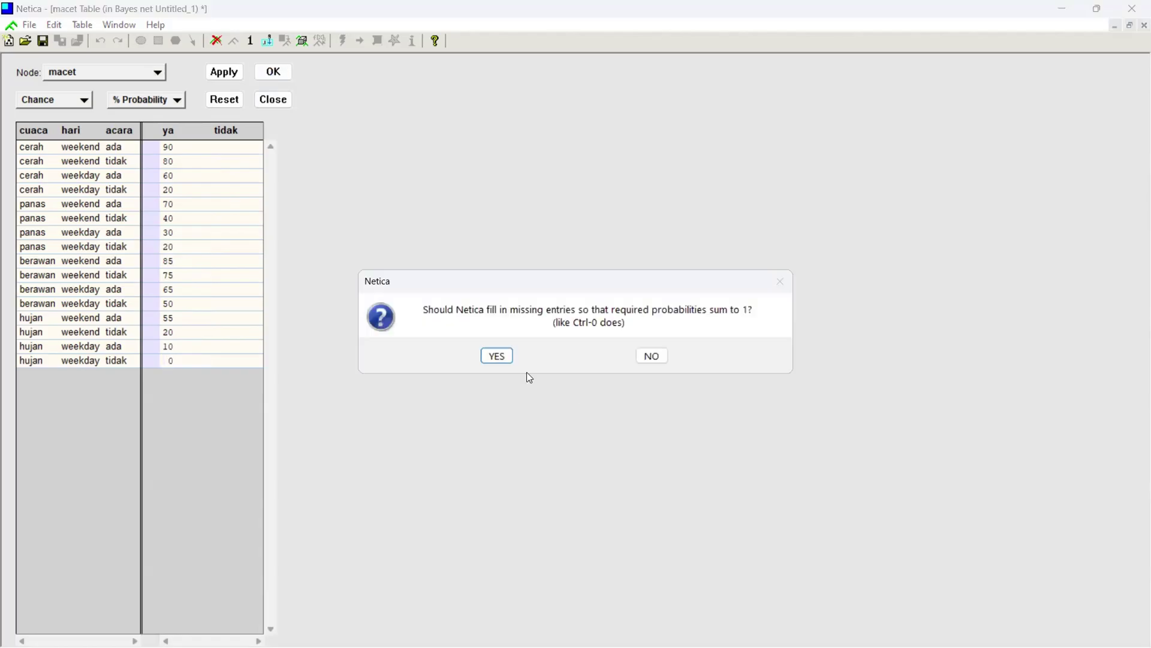
click(504, 355)
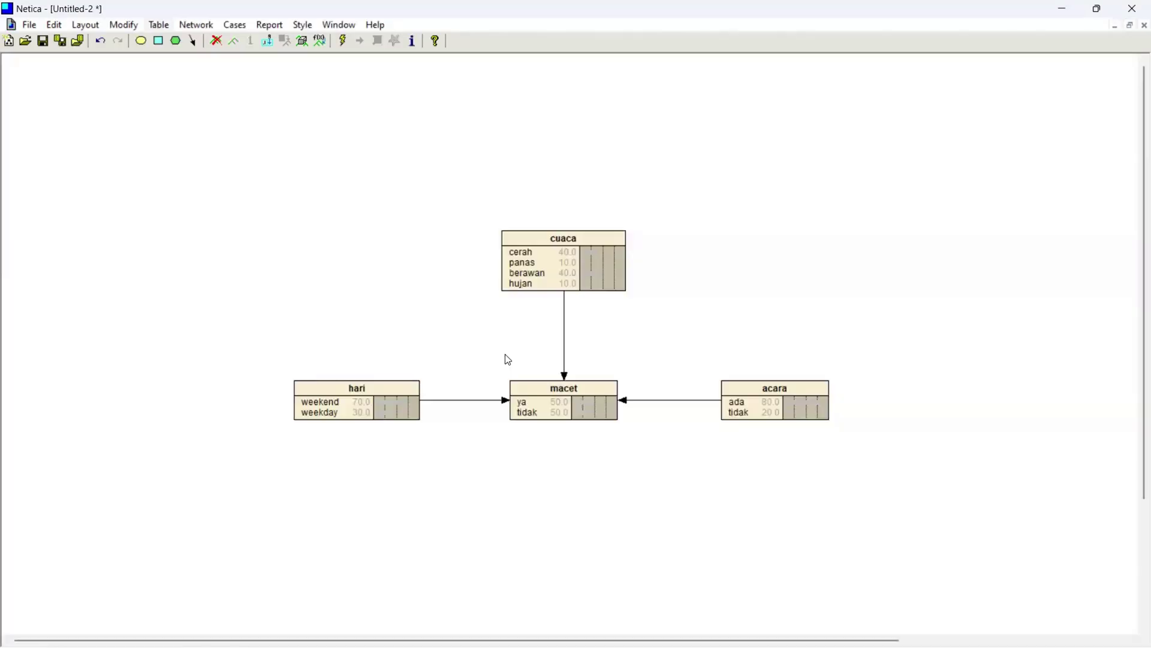
Compile the Bayesian network.
click(535, 397)
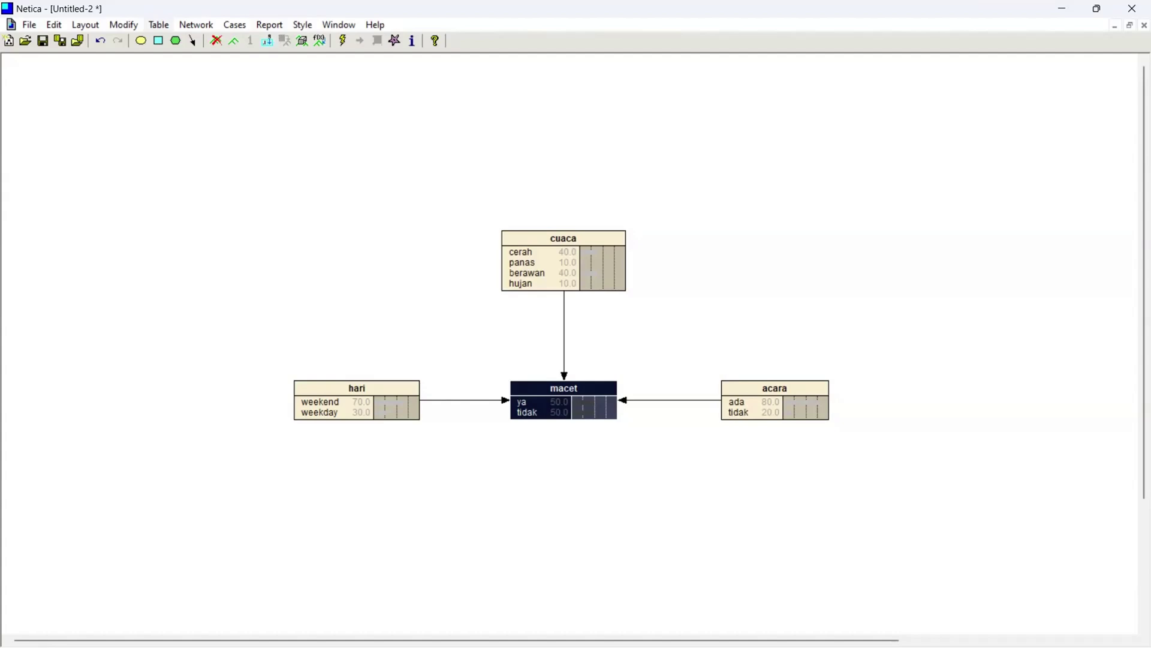
click(340, 40)
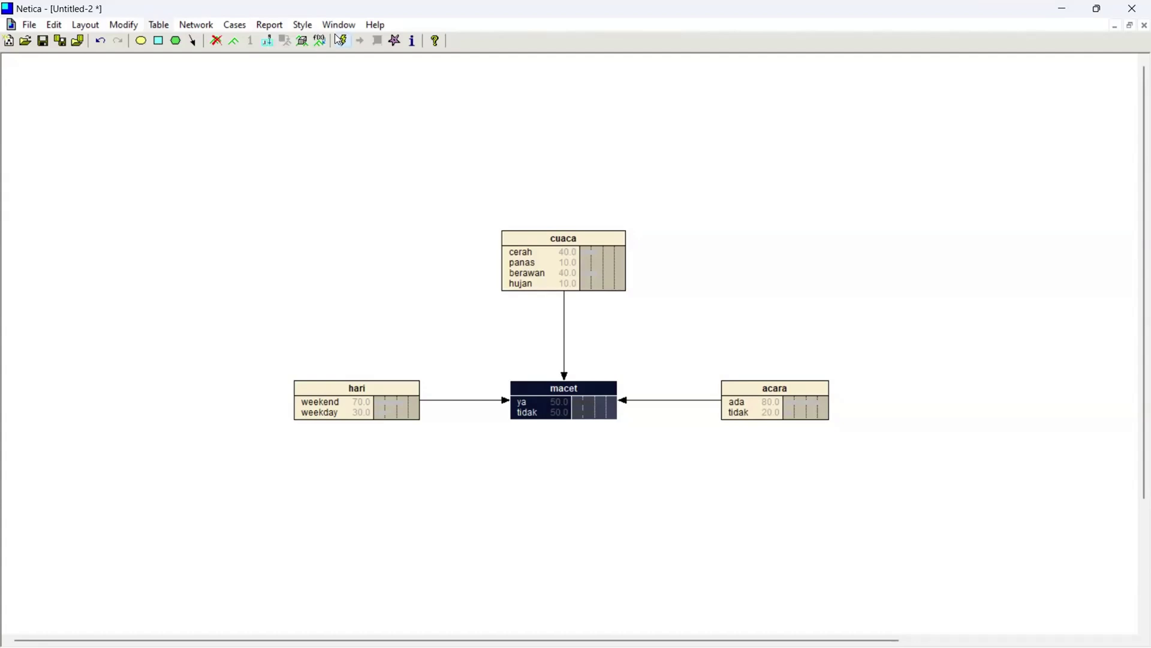